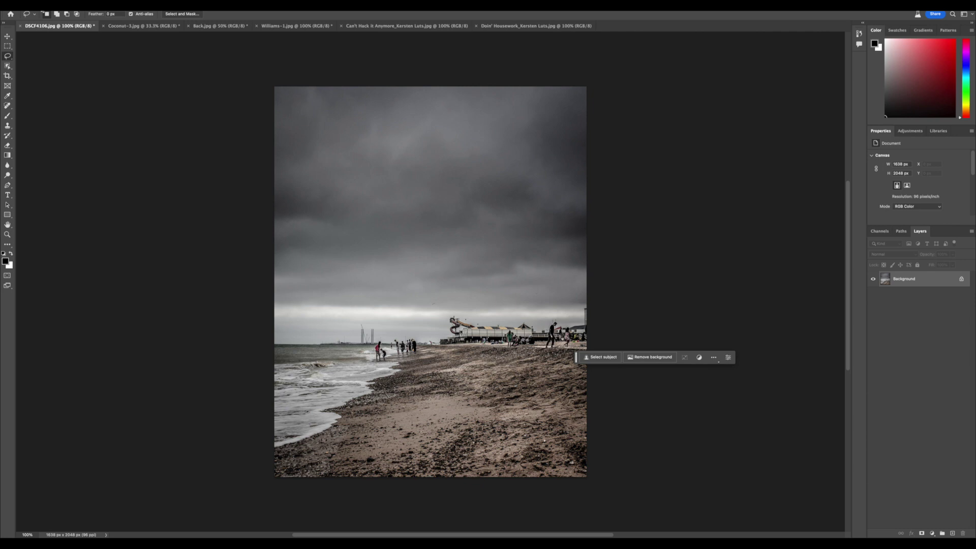
pyautogui.click(76, 5)
pyautogui.click(75, 5)
pyautogui.click(75, 5)
pyautogui.click(75, 5)
pyautogui.press('super+o')
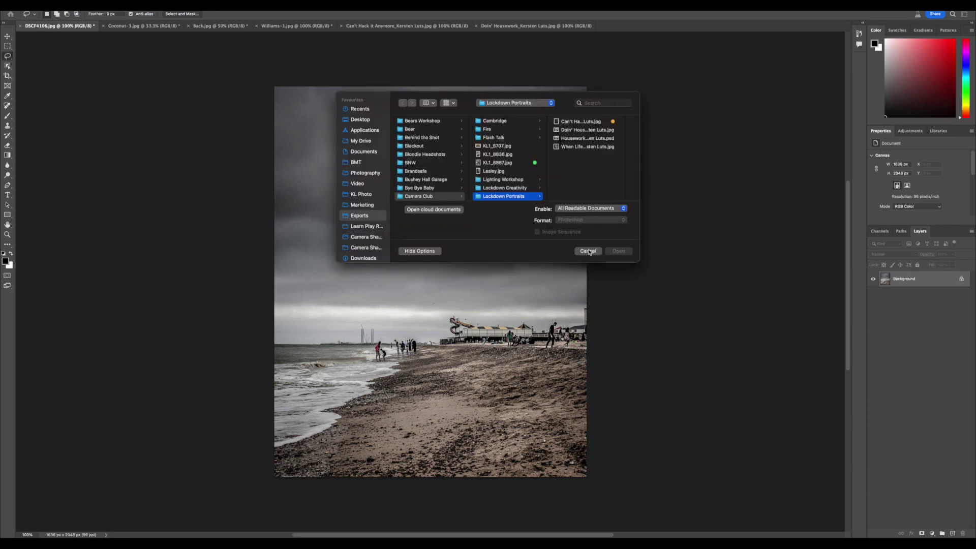
pyautogui.click(587, 251)
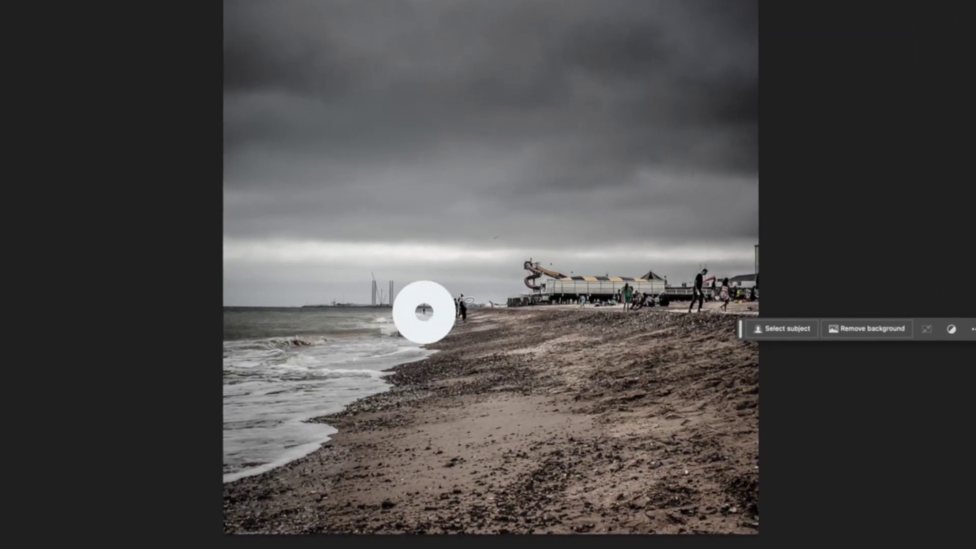
# Try Generative Fill with the prompt "remove" on a lasso selection around the people at the water's edge, and delete the generated layer.
pyautogui.moveTo(467, 295)
pyautogui.mouseDown()
pyautogui.moveTo(402, 298)
pyautogui.moveTo(389, 324)
pyautogui.moveTo(394, 341)
pyautogui.moveTo(479, 358)
pyautogui.mouseUp()
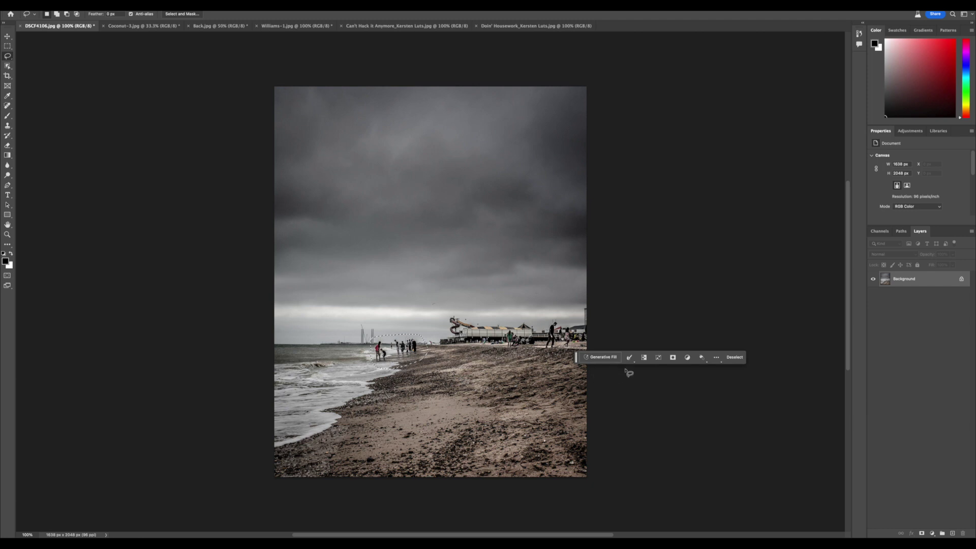
pyautogui.click(599, 359)
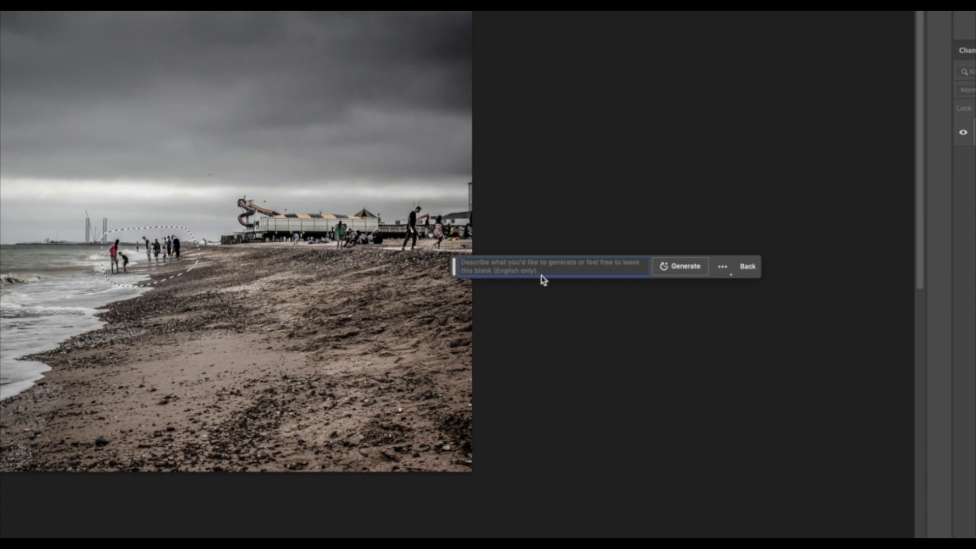
pyautogui.write('remove')
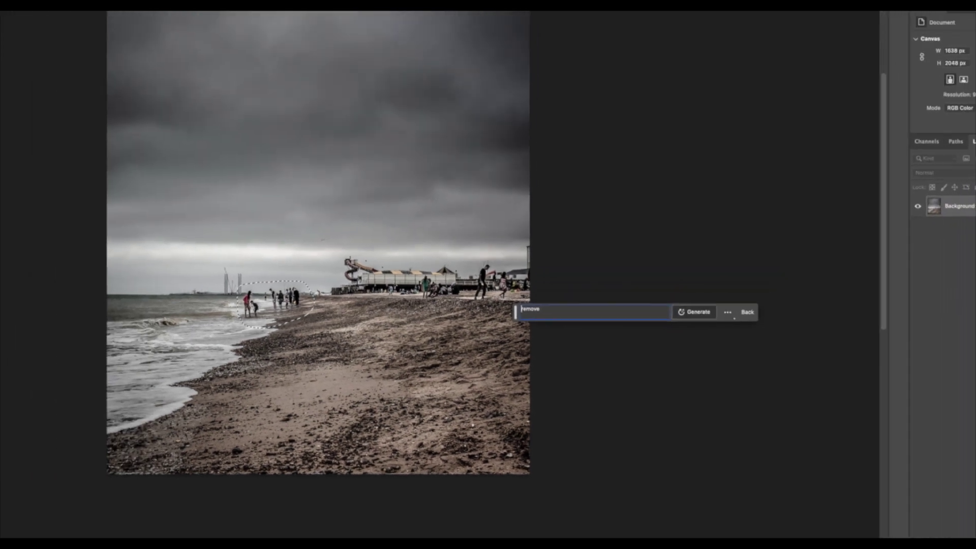
pyautogui.press('Return')
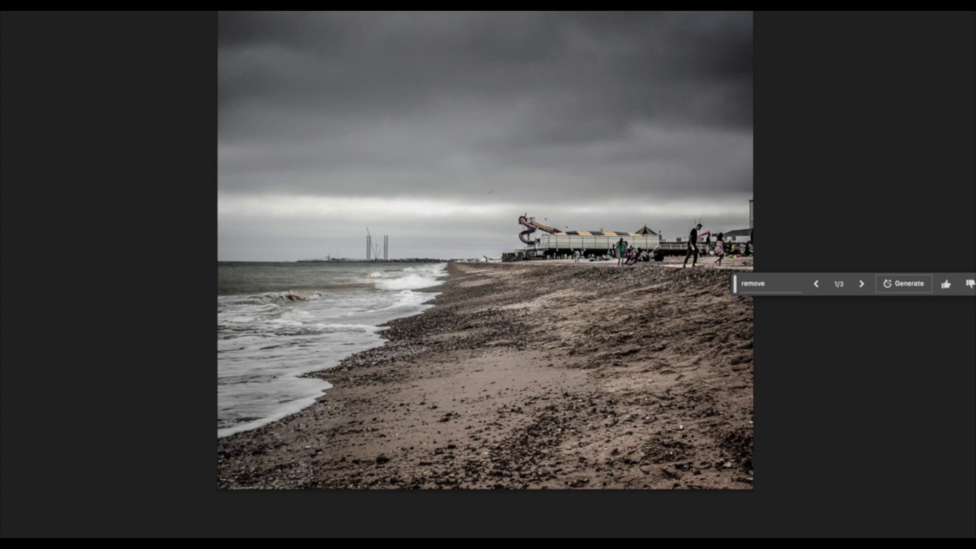
pyautogui.hscroll(1, 800, 242)
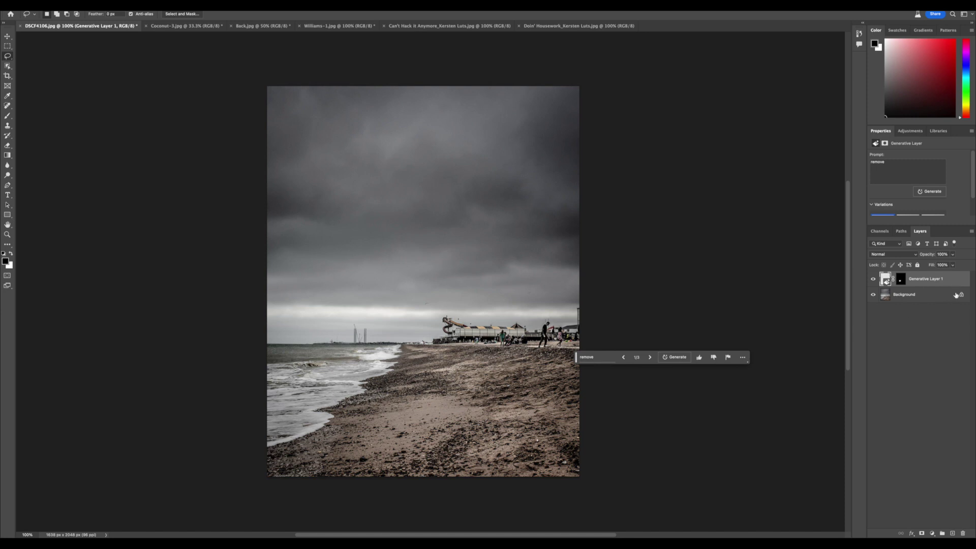
pyautogui.press('Delete')
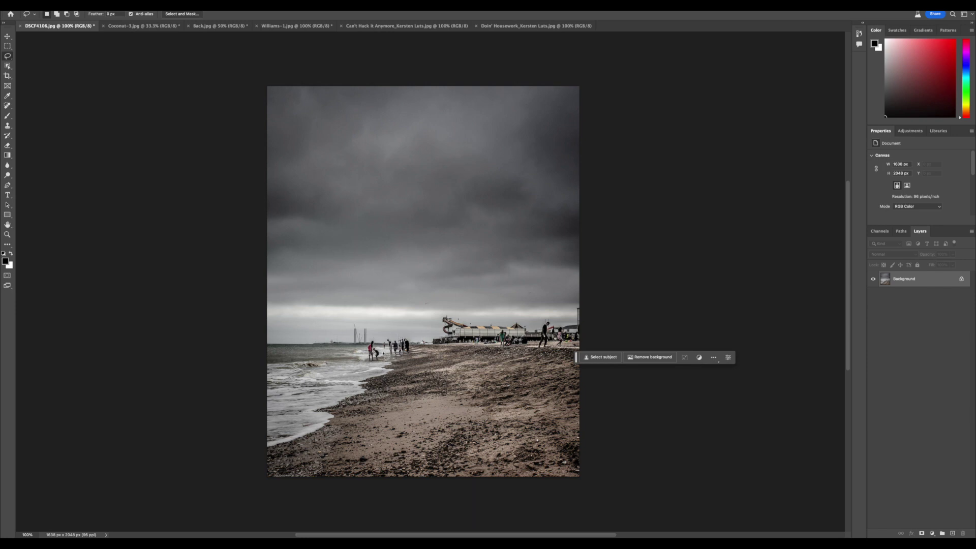
# Lasso the people at the water's edge again, try a Content-Aware fill on them, deselect, and inspect the filled area closely.
pyautogui.moveTo(382, 338)
pyautogui.mouseDown()
pyautogui.moveTo(358, 345)
pyautogui.moveTo(362, 364)
pyautogui.moveTo(422, 351)
pyautogui.mouseUp()
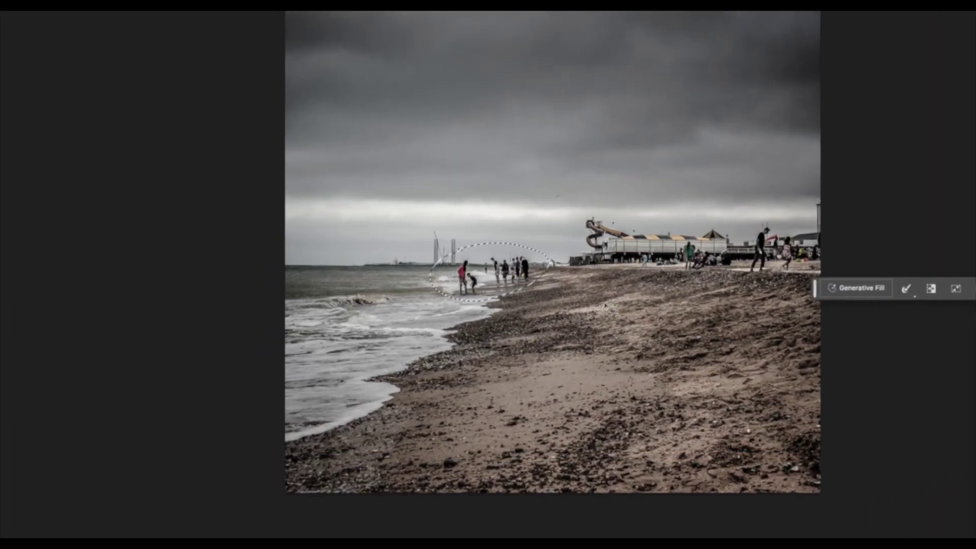
pyautogui.hotkey('shift', 'BackSpace')
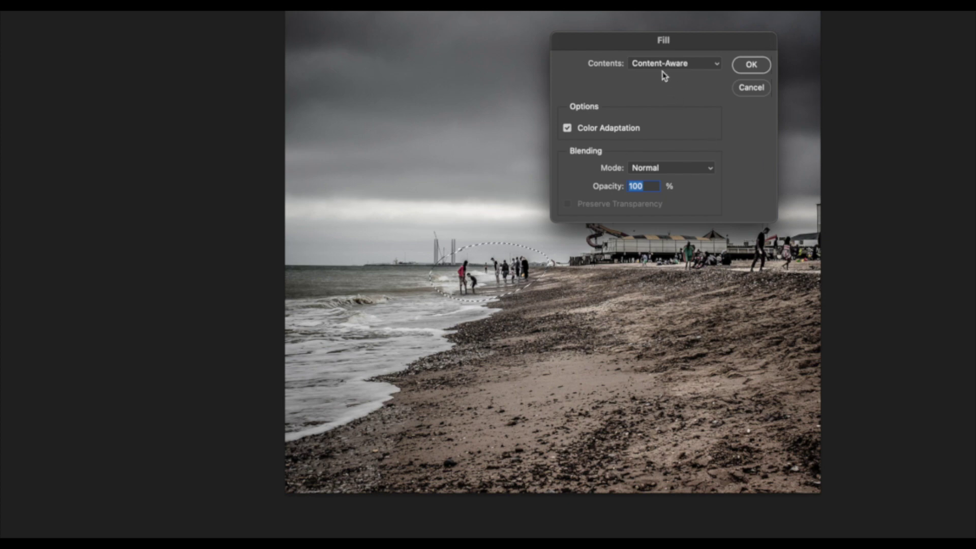
pyautogui.click(754, 67)
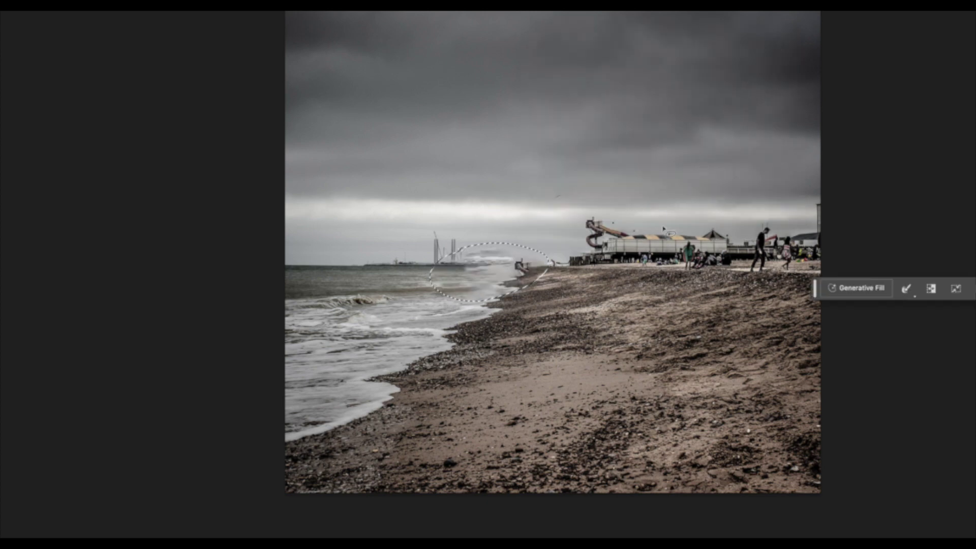
pyautogui.hotkey('ctrl', 'd')
pyautogui.hotkey('ctrl', '+')
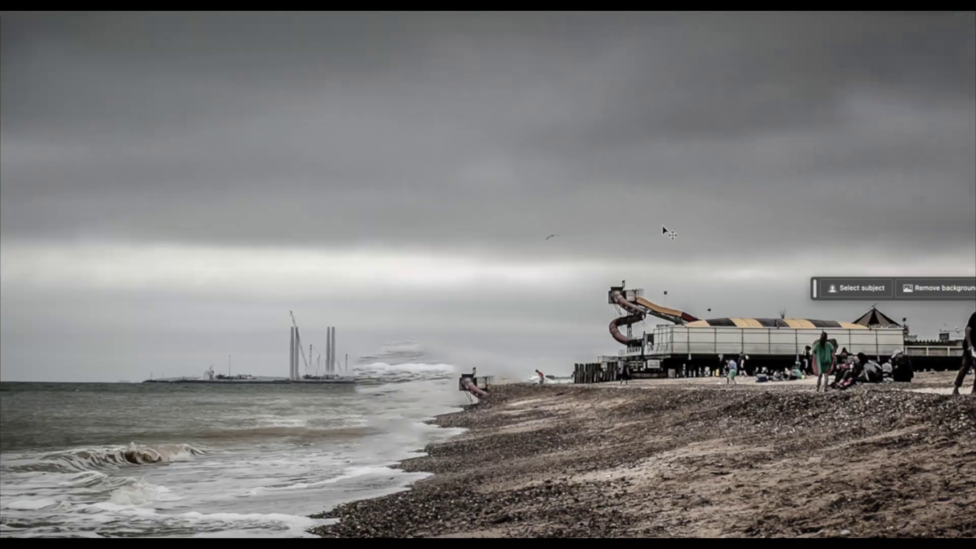
pyautogui.hotkey('ctrl', '+')
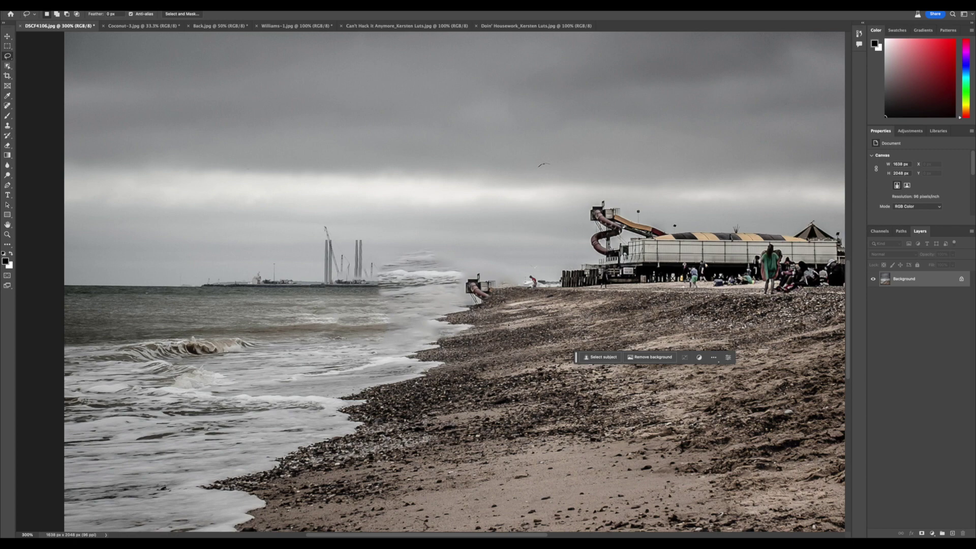
pyautogui.press('super+minus')
pyautogui.press('super+minus')
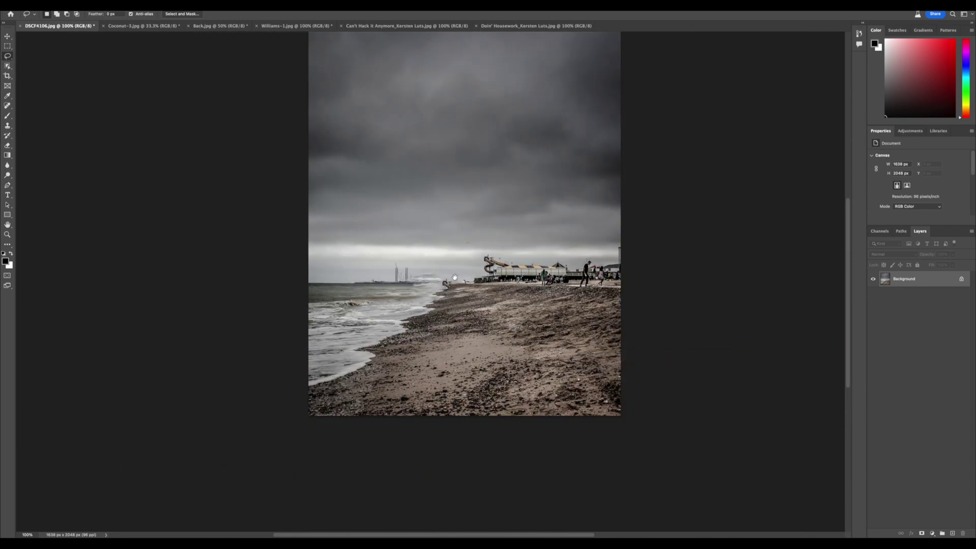
# Lasso the people at the water's edge, replace them using Generative Fill with the prompt "remove", and inspect the result.
pyautogui.scroll(3, 455, 275)
pyautogui.moveTo(472, 324)
pyautogui.mouseDown()
pyautogui.moveTo(433, 311)
pyautogui.moveTo(400, 330)
pyautogui.moveTo(453, 355)
pyautogui.mouseUp()
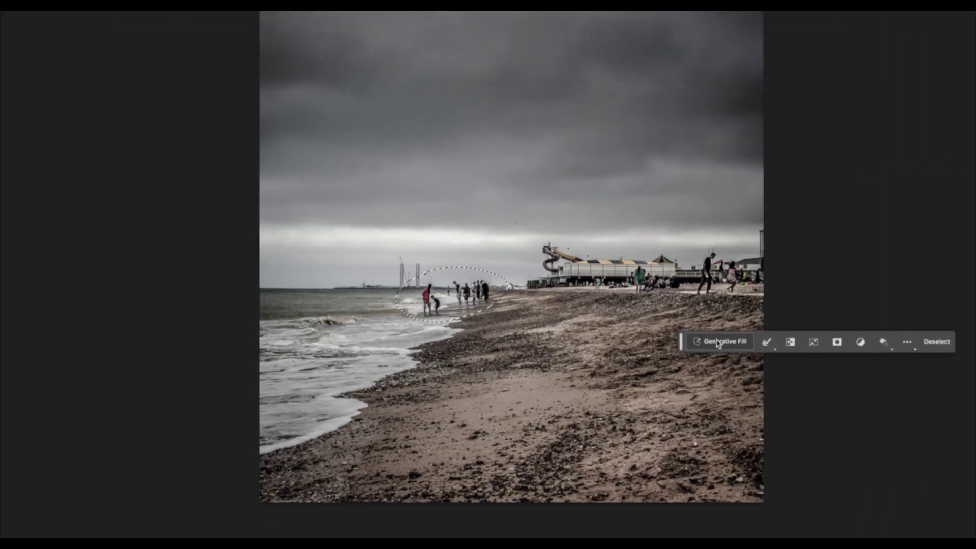
pyautogui.click(626, 356)
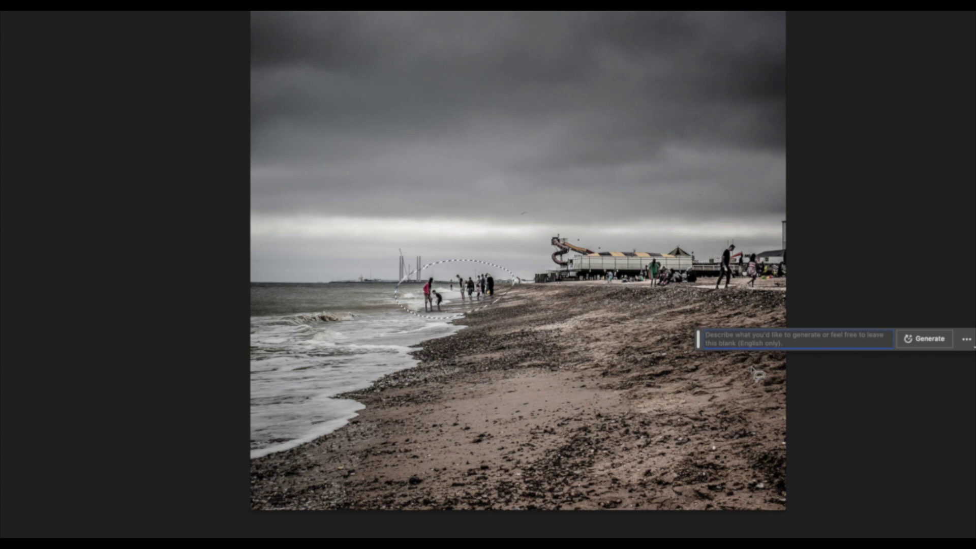
pyautogui.write('rem')
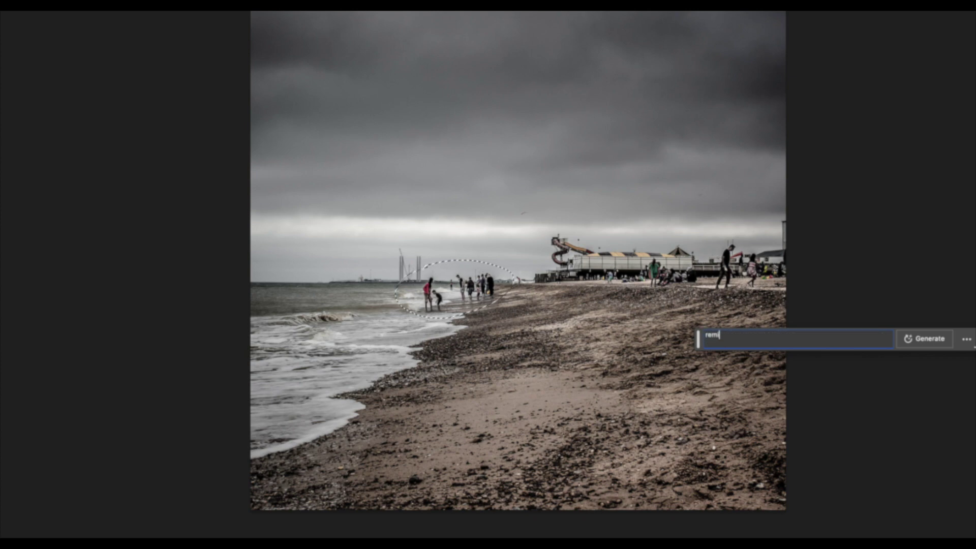
pyautogui.write('ove')
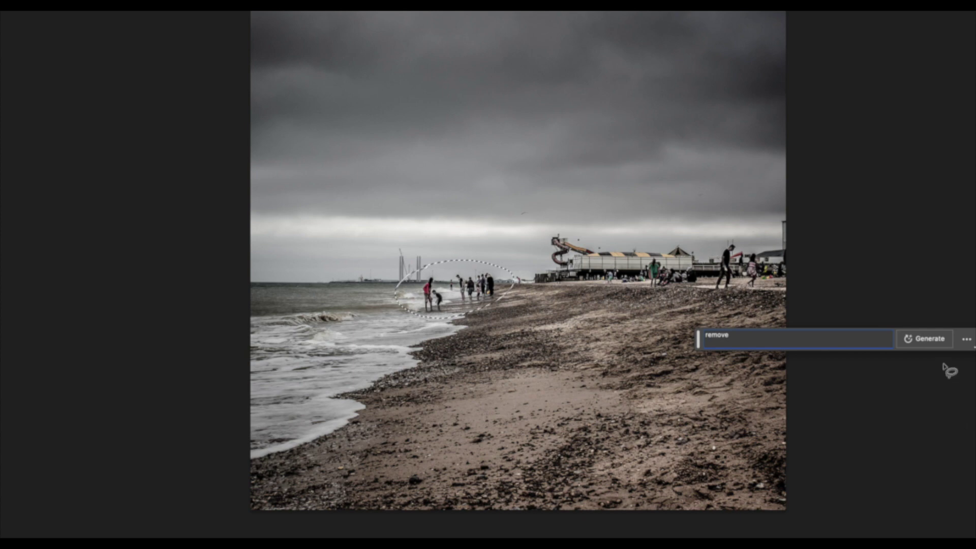
pyautogui.click(925, 340)
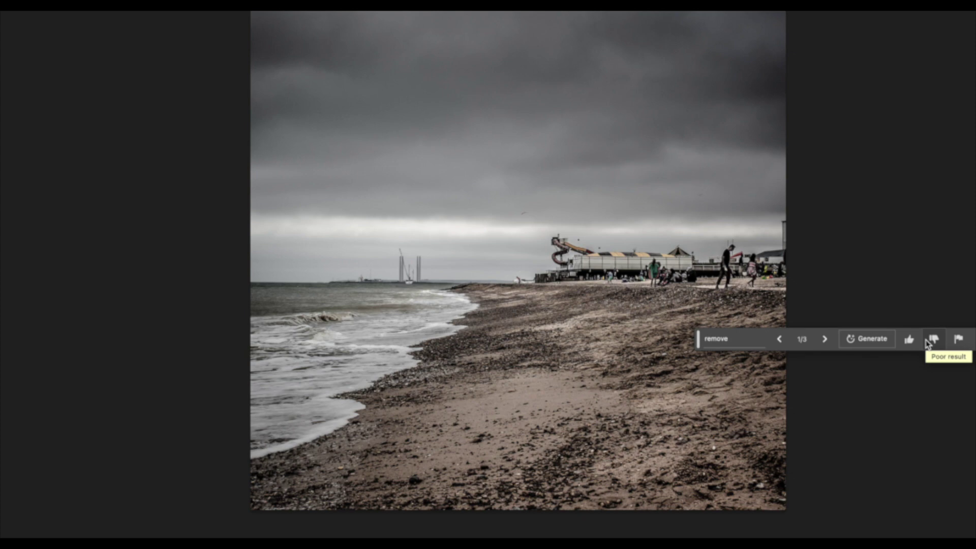
pyautogui.press('super+plus')
pyautogui.press('super+plus')
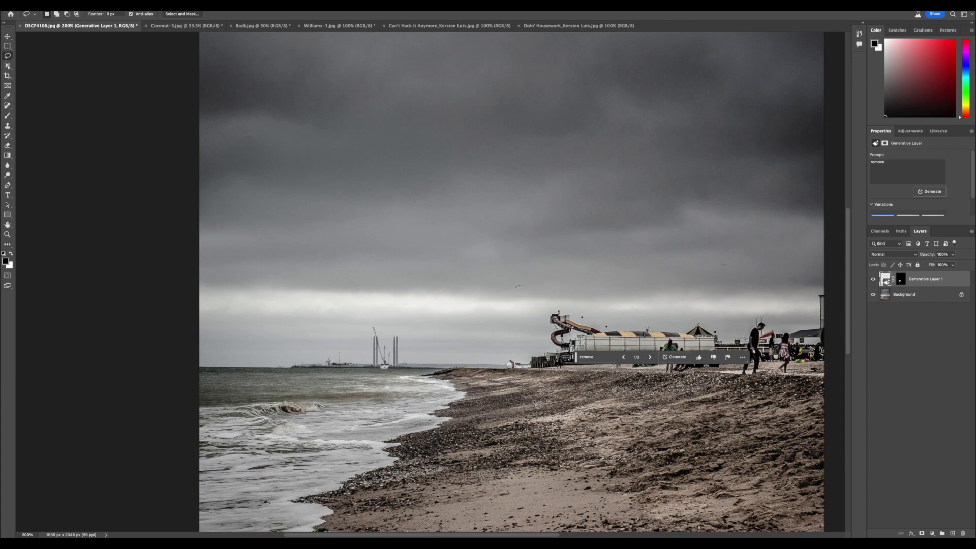
pyautogui.hotkey('ctrl', '-')
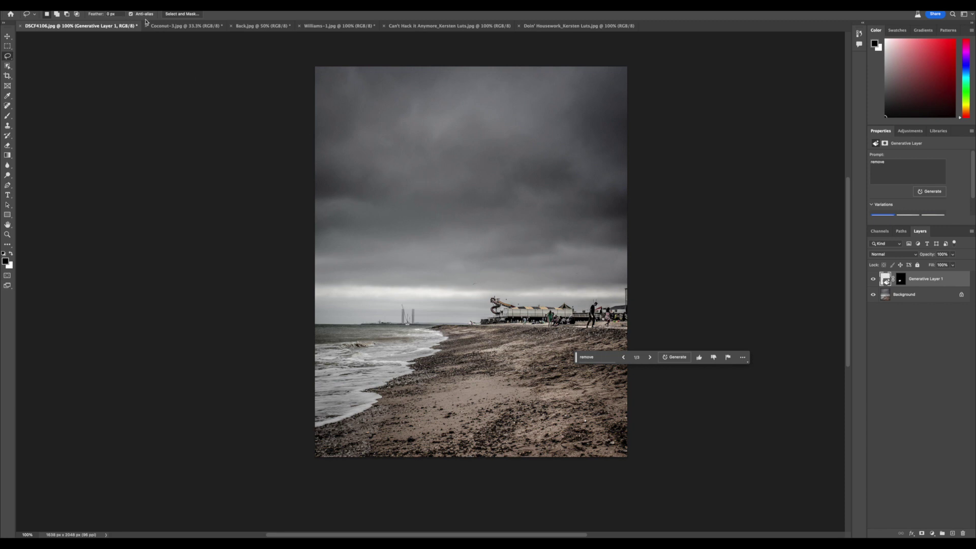
# In Coconut-3.jpg, expand the canvas evenly on all sides to about 9741 × 6345 px with the Crop tool.
pyautogui.click(185, 26)
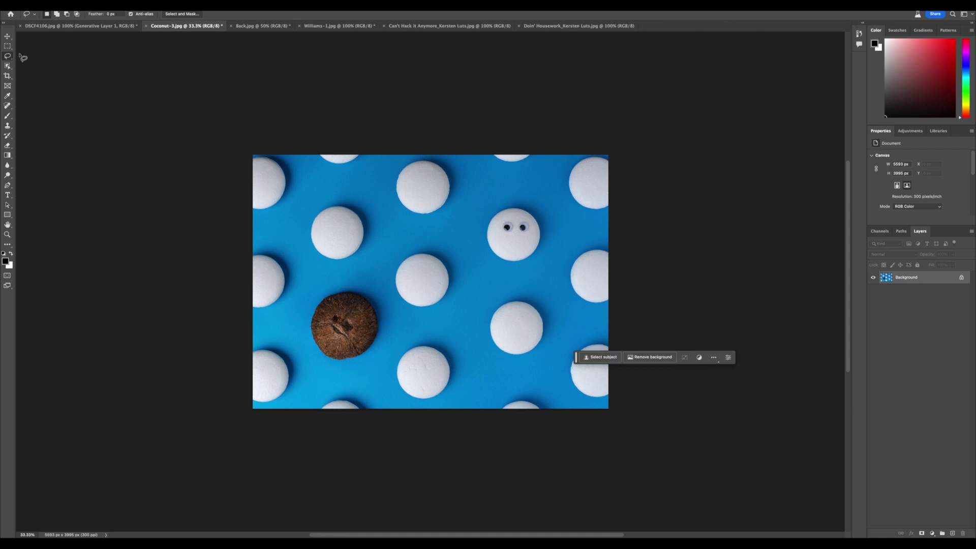
pyautogui.click(8, 76)
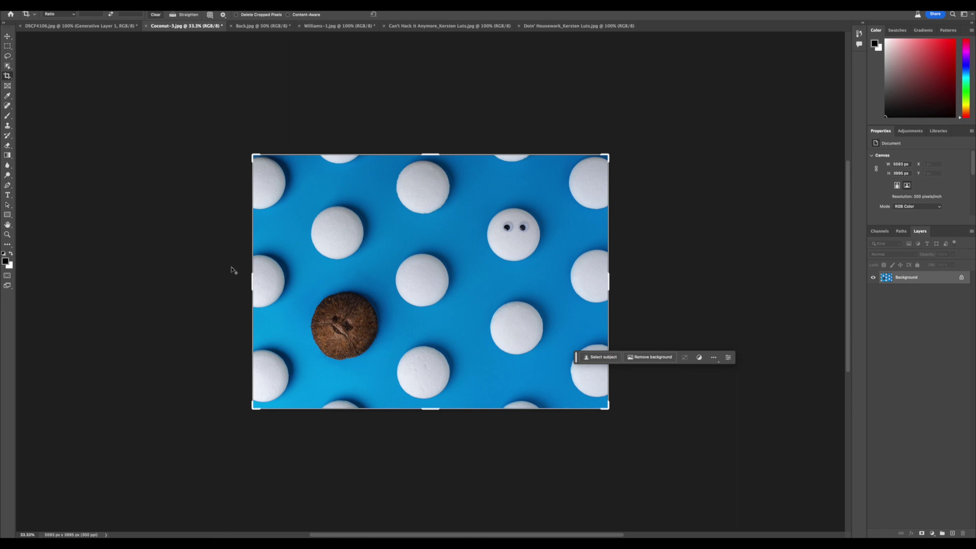
pyautogui.moveTo(251, 277); pyautogui.dragTo(120, 278)
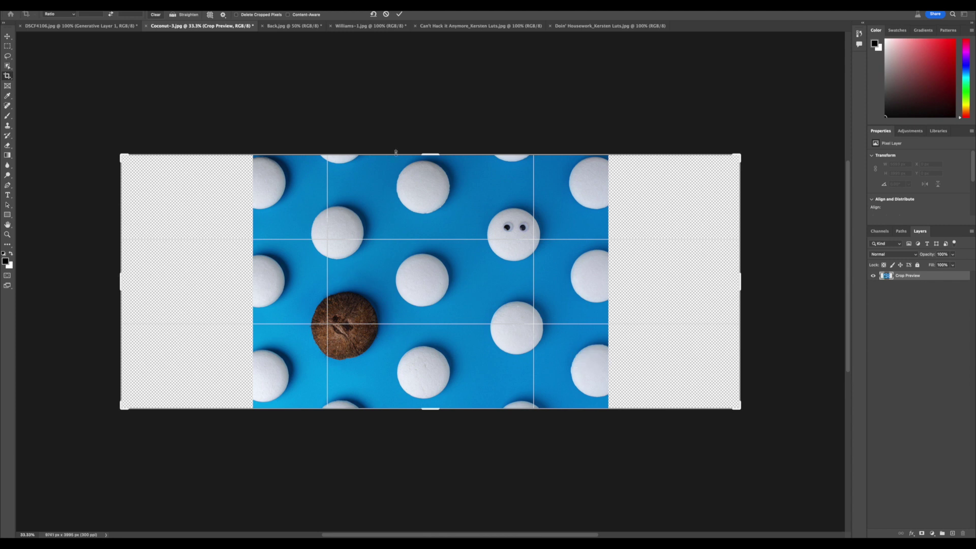
pyautogui.moveTo(427, 154); pyautogui.dragTo(427, 70)
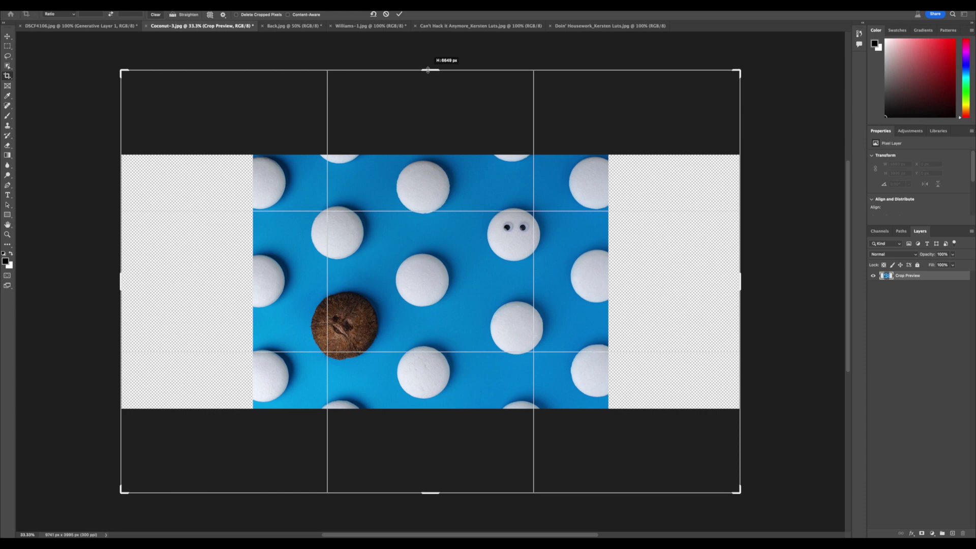
pyautogui.moveTo(428, 70); pyautogui.dragTo(427, 69)
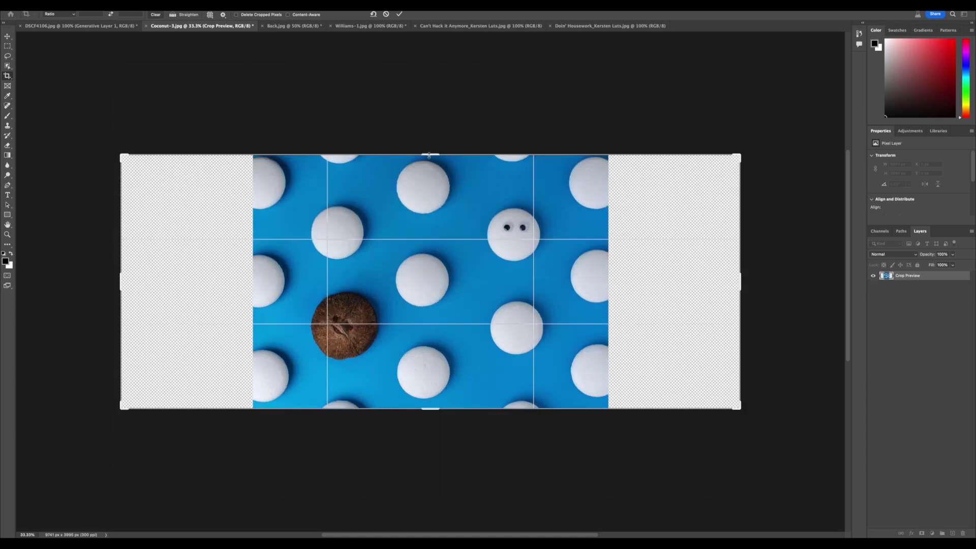
pyautogui.moveTo(429, 154); pyautogui.dragTo(426, 81)
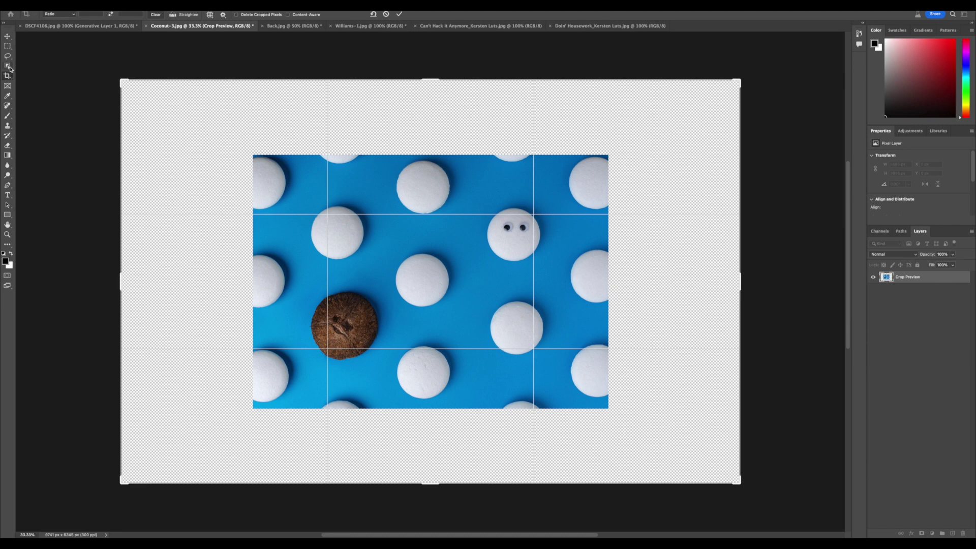
# Select the empty canvas area surrounding the photo and fill it using Generative Fill with a blank prompt.
pyautogui.press('m')
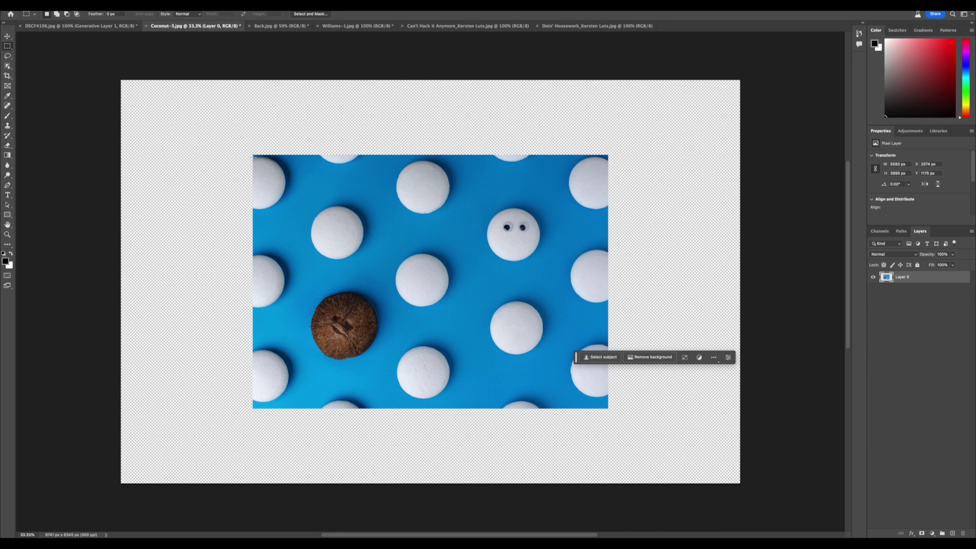
pyautogui.moveTo(253, 155); pyautogui.dragTo(608, 409)
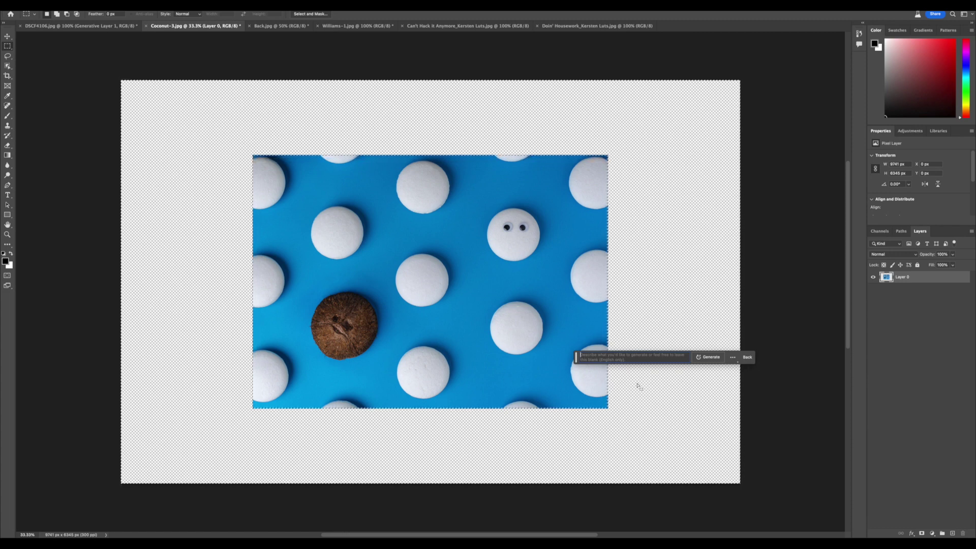
pyautogui.click(711, 357)
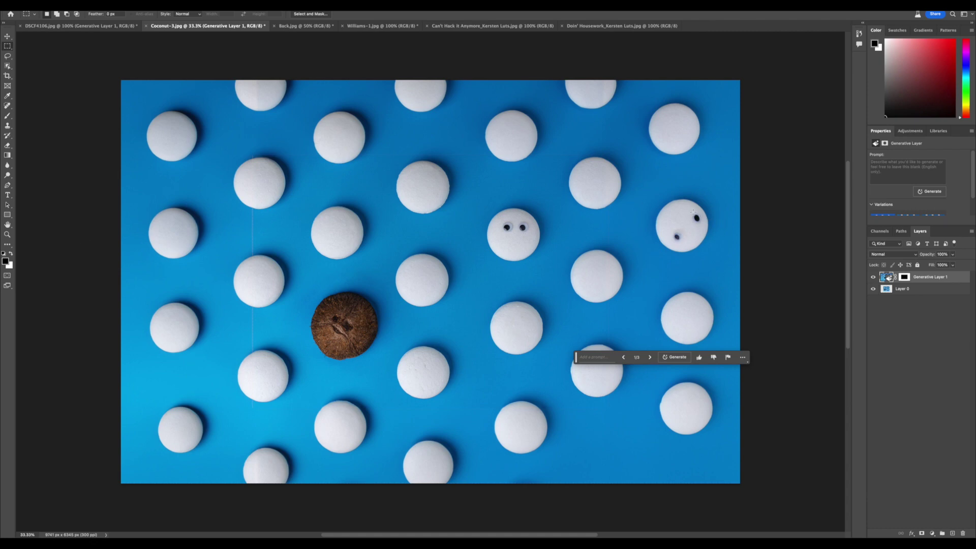
# Lasso the two dark spots on the generated white ball near the right edge and run Generative Fill with the prompt "remove".
pyautogui.press('l')
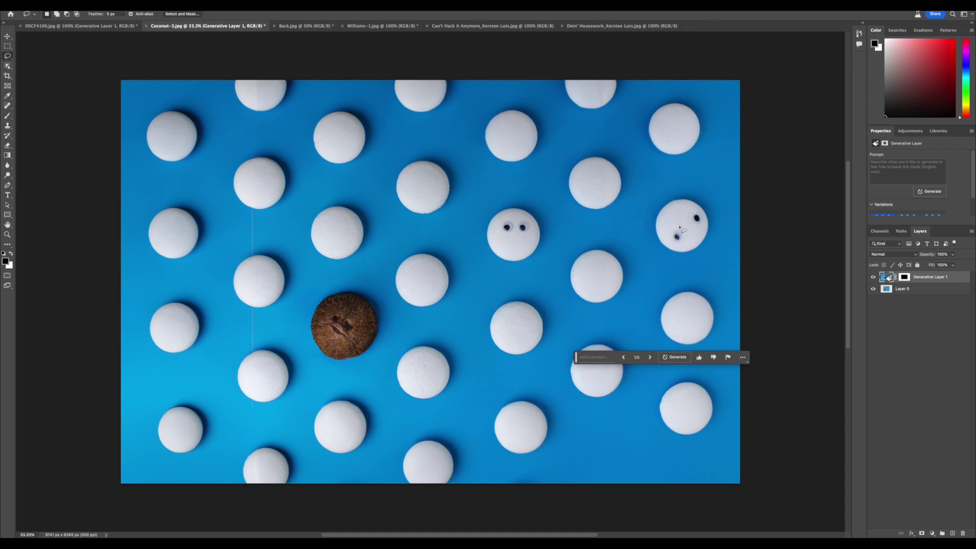
pyautogui.moveTo(695, 217)
pyautogui.mouseDown()
pyautogui.moveTo(676, 245)
pyautogui.moveTo(703, 217)
pyautogui.mouseUp()
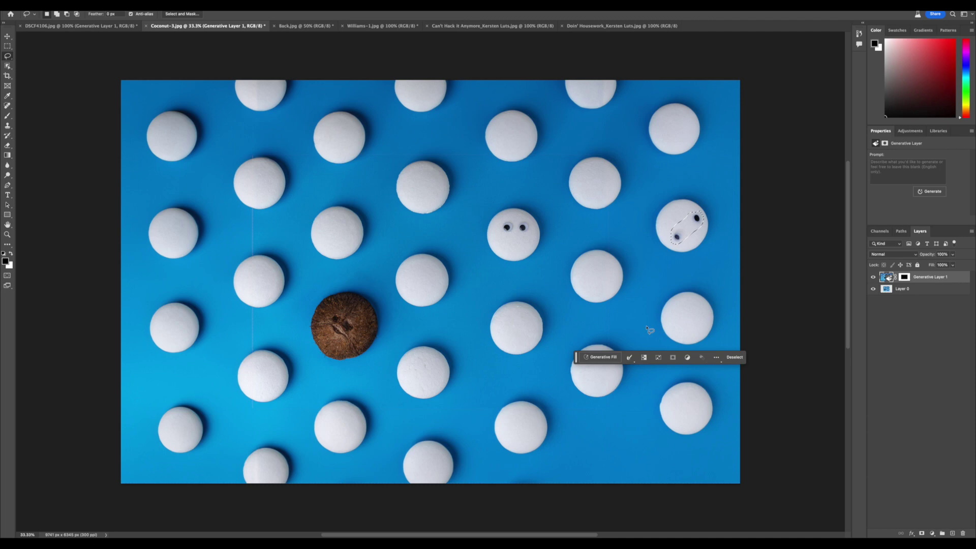
pyautogui.click(611, 357)
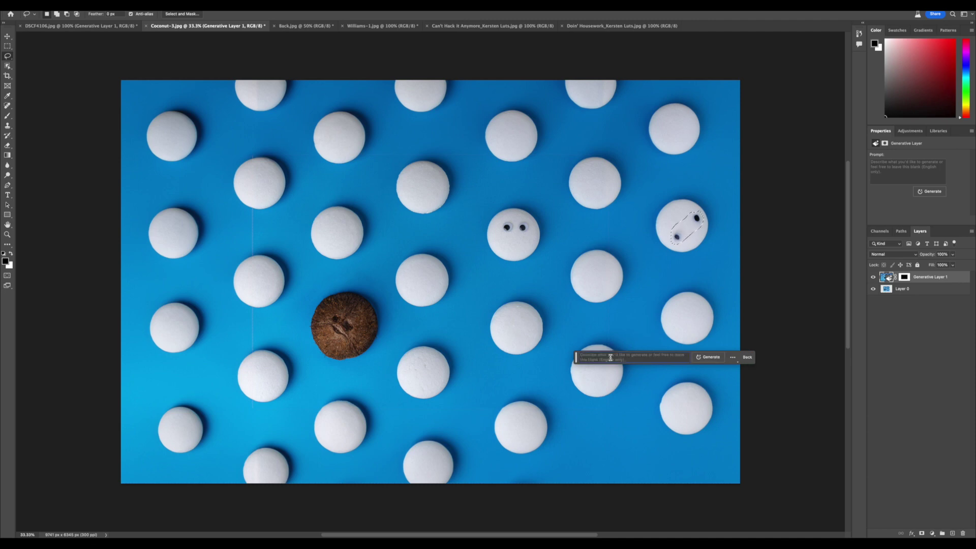
pyautogui.write('remove')
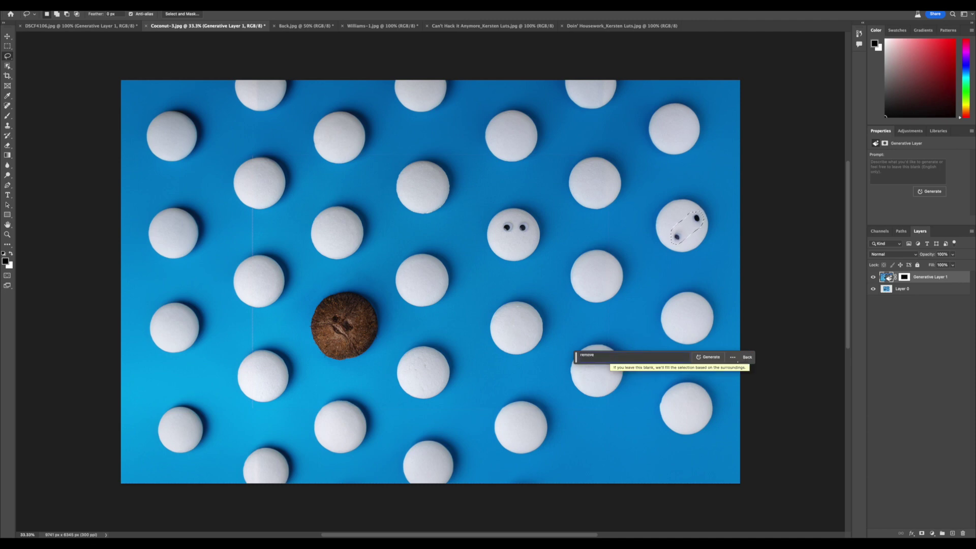
pyautogui.press('Return')
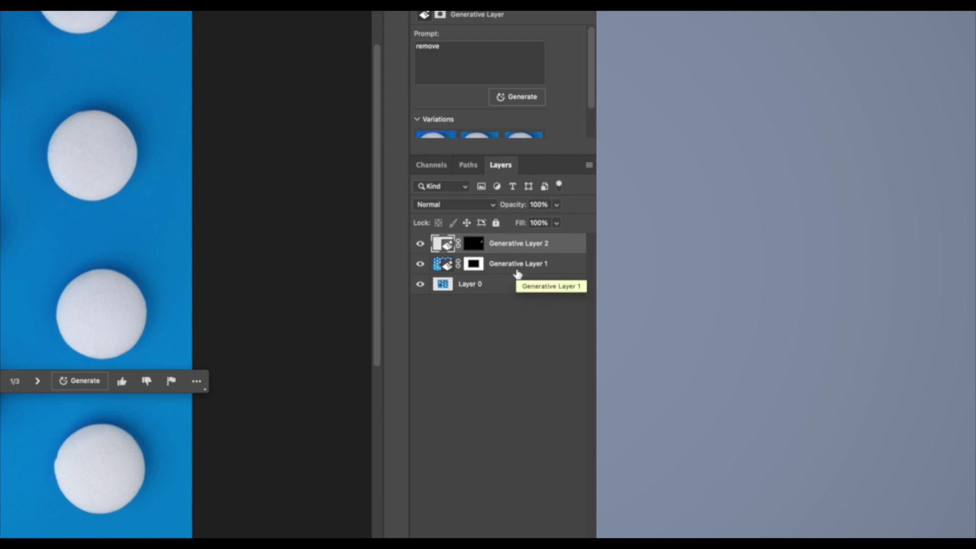
# Compare the three variations of Generative Layer 1 with Generative Layer 2 hidden, returning to the second variation.
pyautogui.click(422, 246)
pyautogui.click(422, 246)
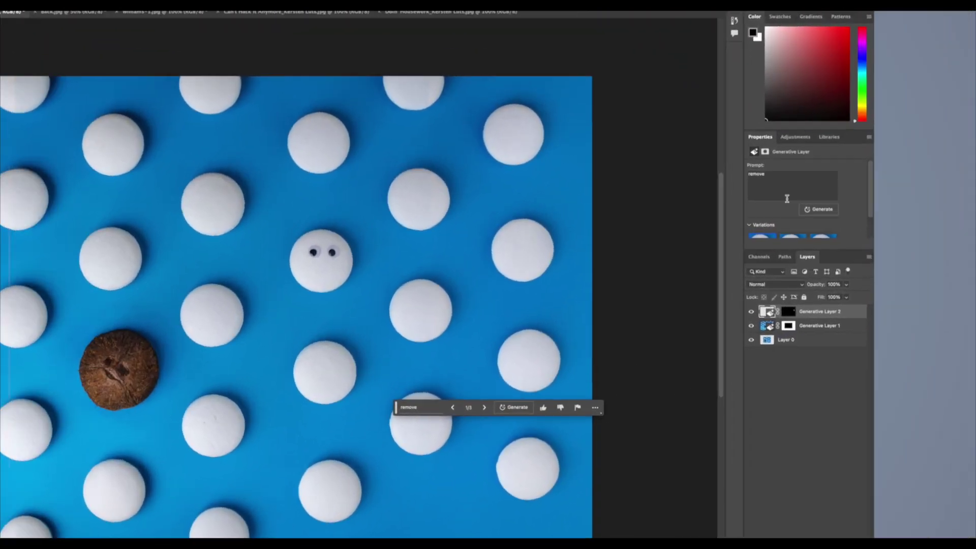
pyautogui.scroll(-2, 787, 198)
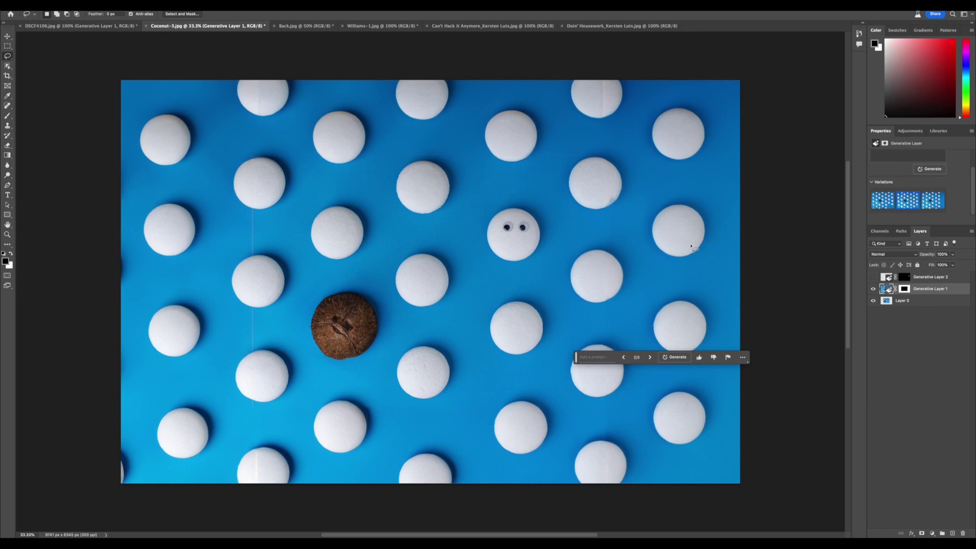
pyautogui.click(888, 204)
pyautogui.click(911, 205)
pyautogui.click(932, 204)
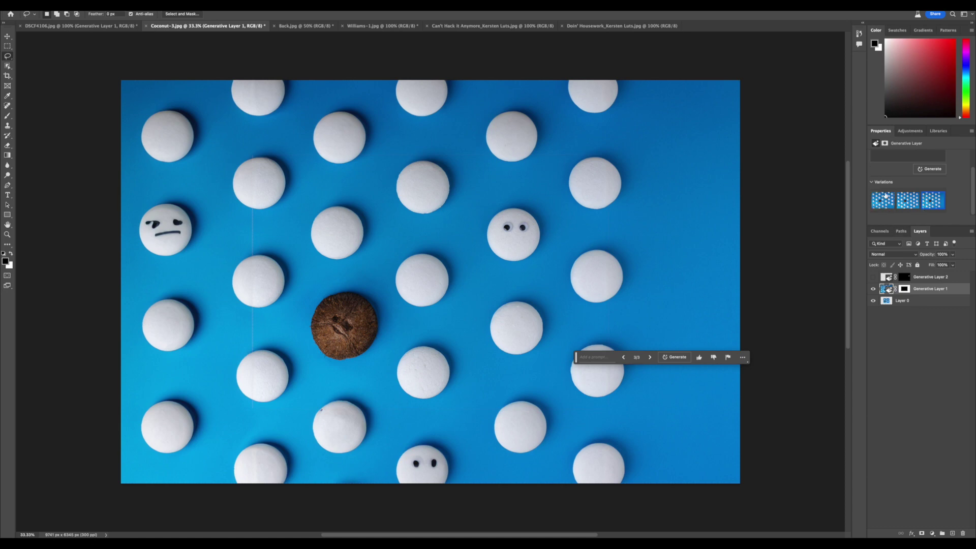
pyautogui.click(906, 201)
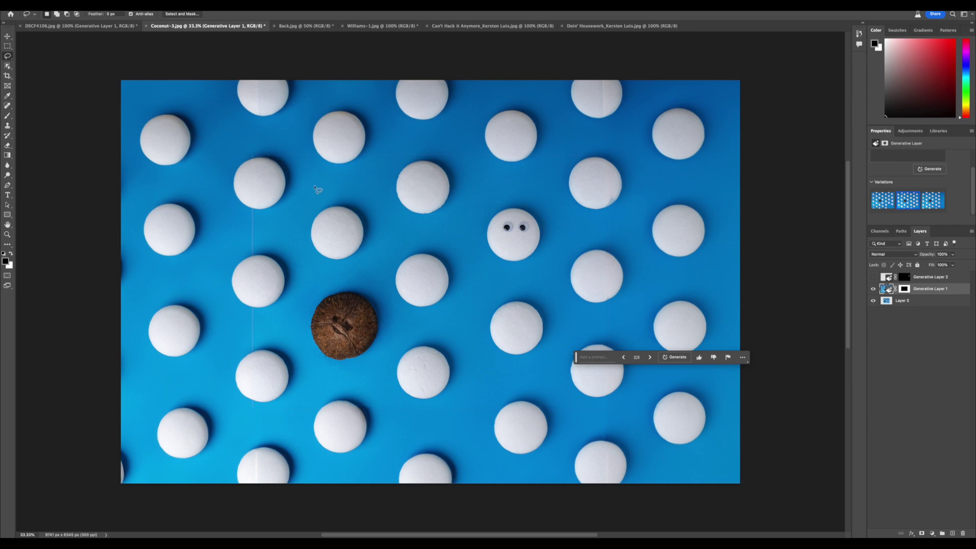
# In Back.jpg, lasso the green beer bottle and its reflection, and replace it using Generative Fill with the prompt "Whiskey bottle".
pyautogui.click(296, 26)
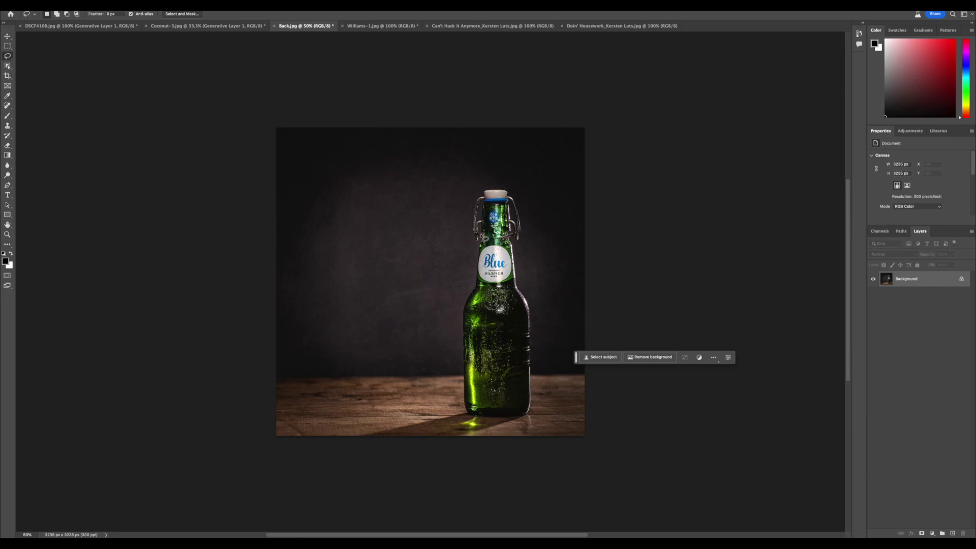
pyautogui.moveTo(499, 184)
pyautogui.mouseDown()
pyautogui.moveTo(470, 202)
pyautogui.moveTo(460, 230)
pyautogui.moveTo(436, 403)
pyautogui.moveTo(455, 423)
pyautogui.moveTo(483, 430)
pyautogui.moveTo(545, 415)
pyautogui.moveTo(549, 352)
pyautogui.moveTo(530, 203)
pyautogui.moveTo(499, 177)
pyautogui.mouseUp()
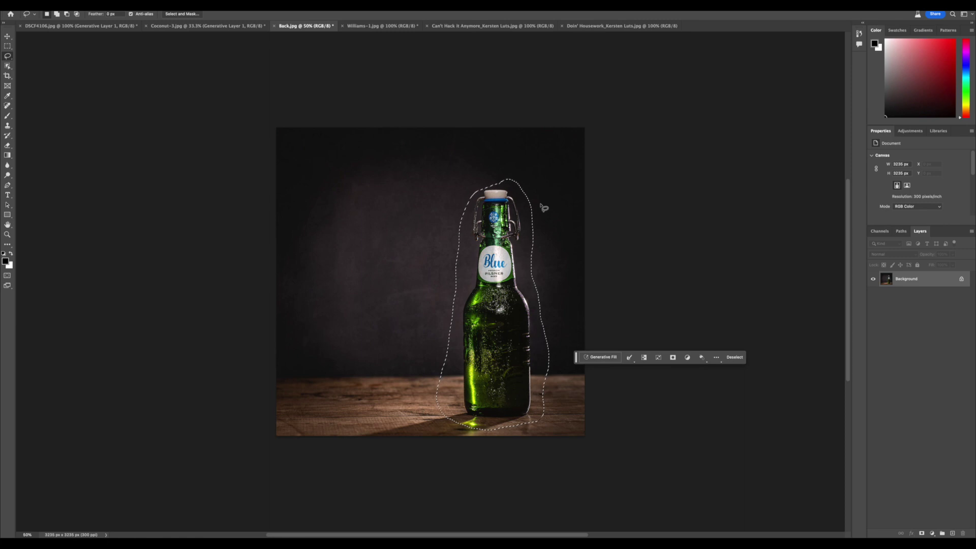
pyautogui.click(602, 358)
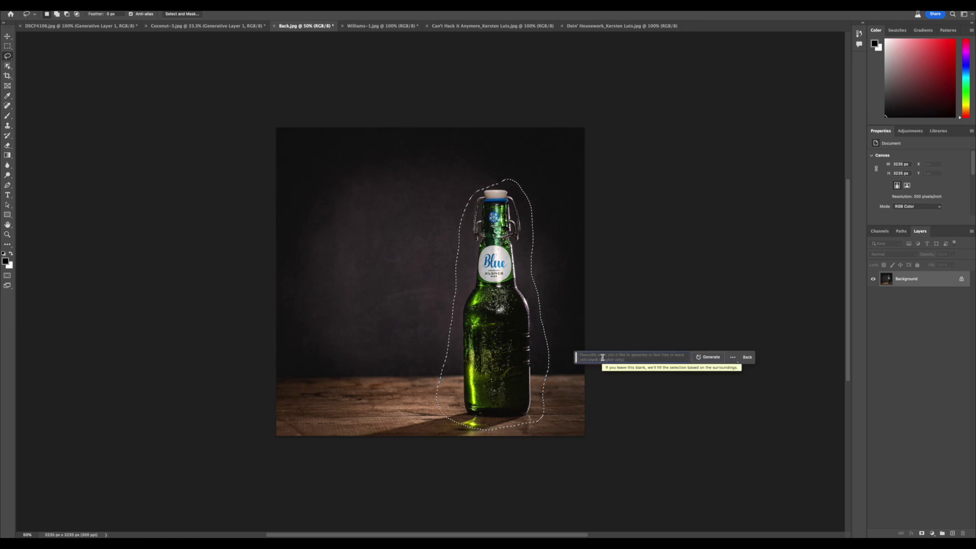
pyautogui.write('Whiskey b')
pyautogui.write('ottle')
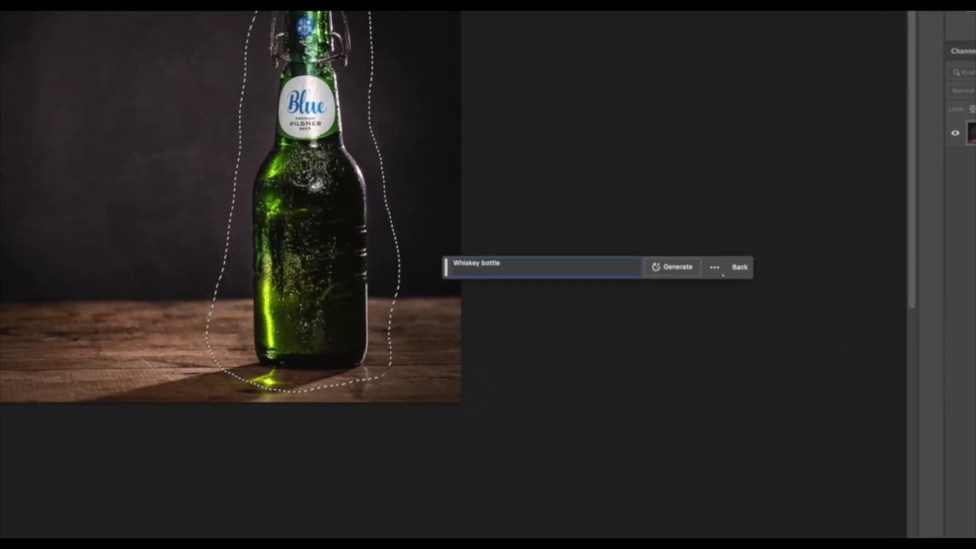
pyautogui.click(679, 268)
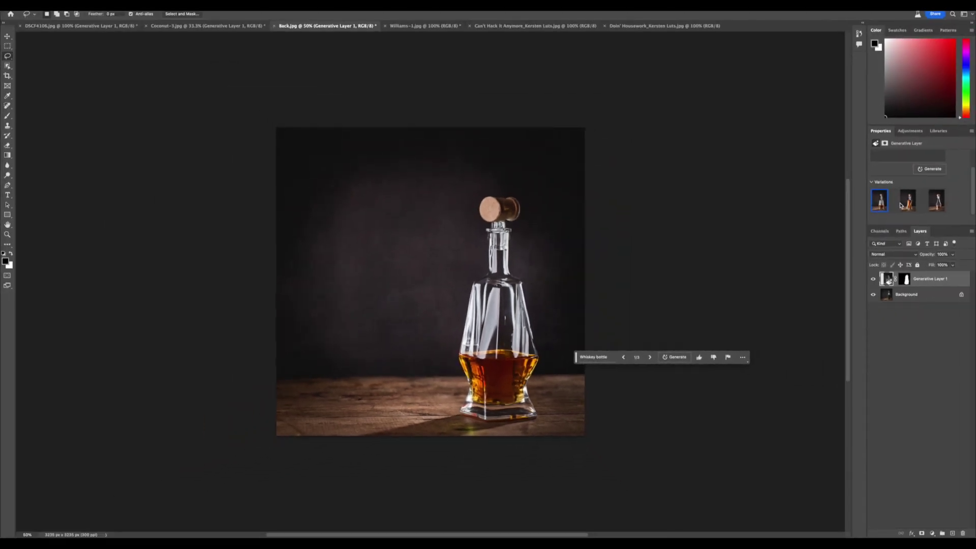
# Compare the generated whiskey bottle variations and choose the third one, with the rounded glass stopper.
pyautogui.click(908, 205)
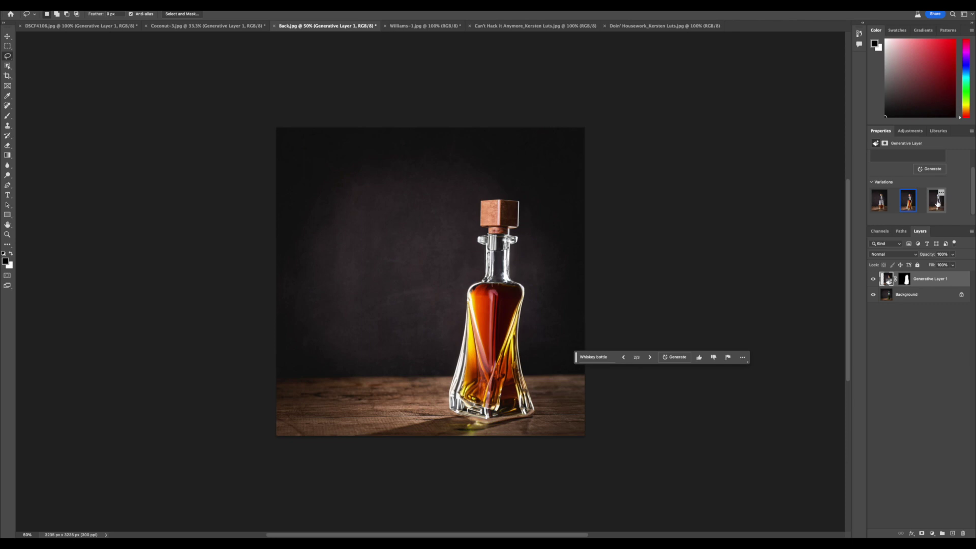
pyautogui.click(938, 203)
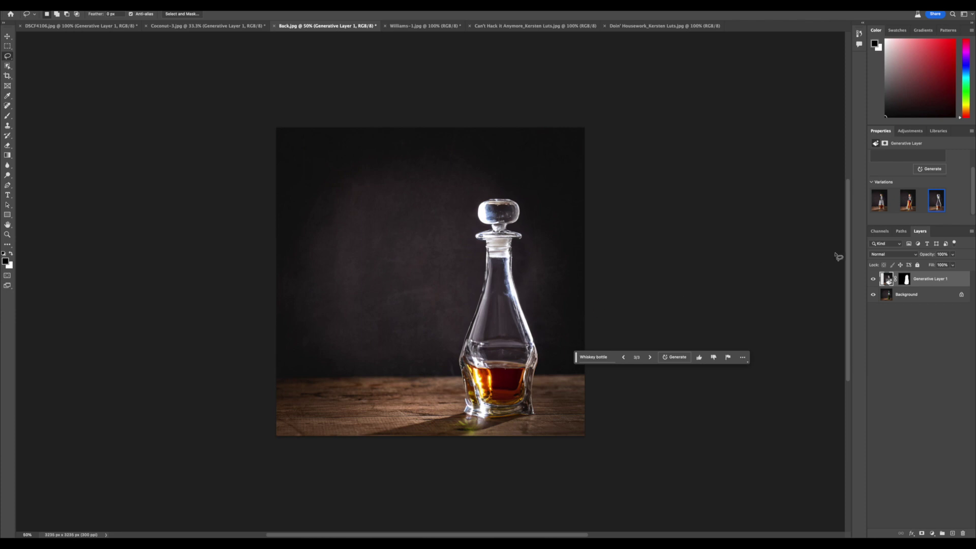
pyautogui.click(909, 203)
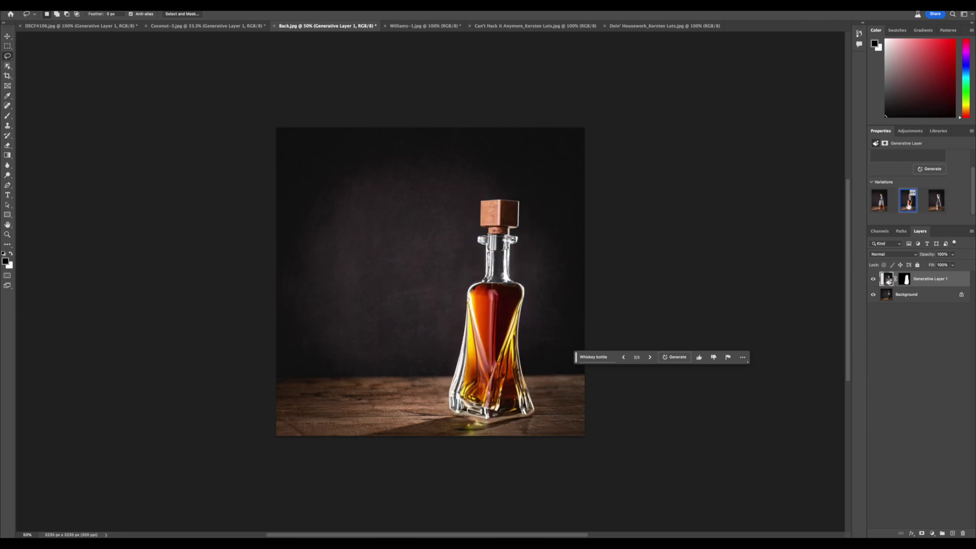
pyautogui.click(877, 203)
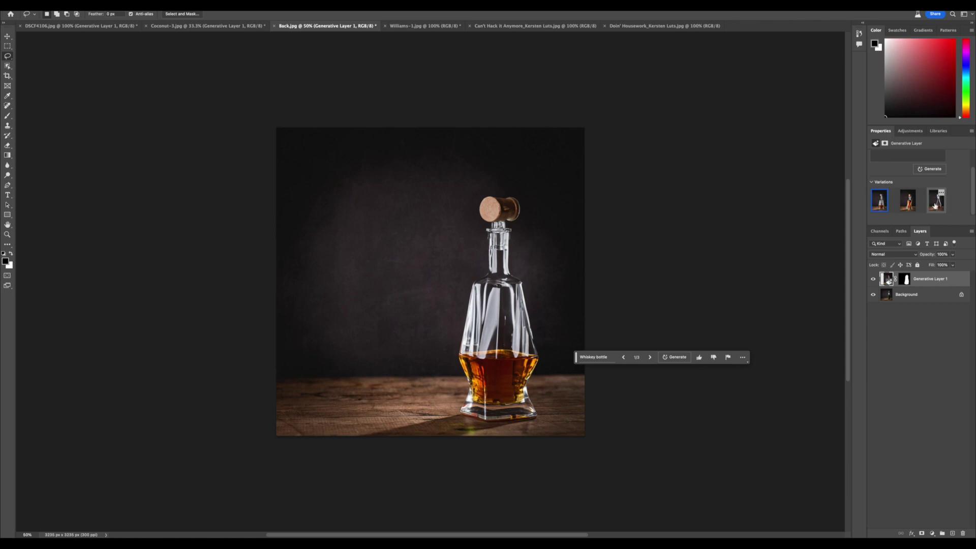
pyautogui.click(908, 200)
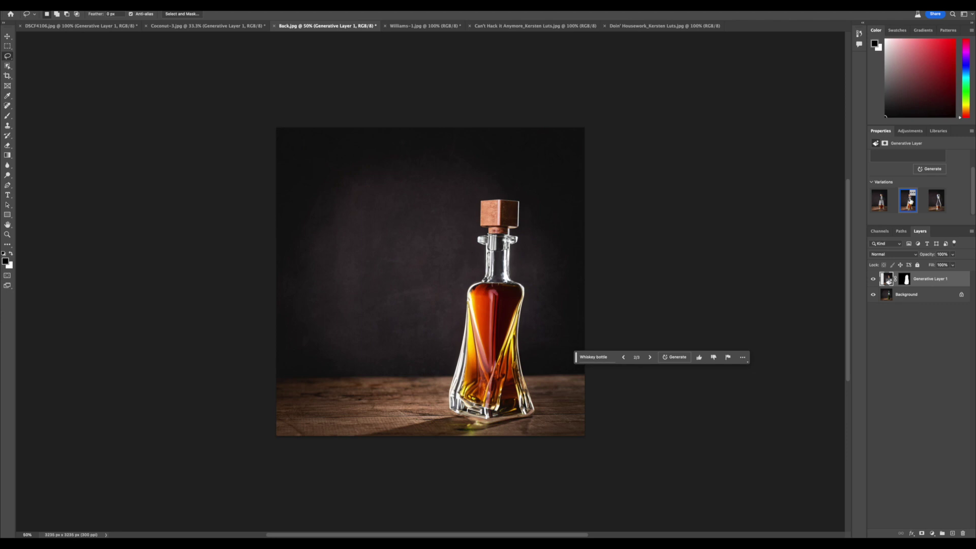
pyautogui.click(938, 201)
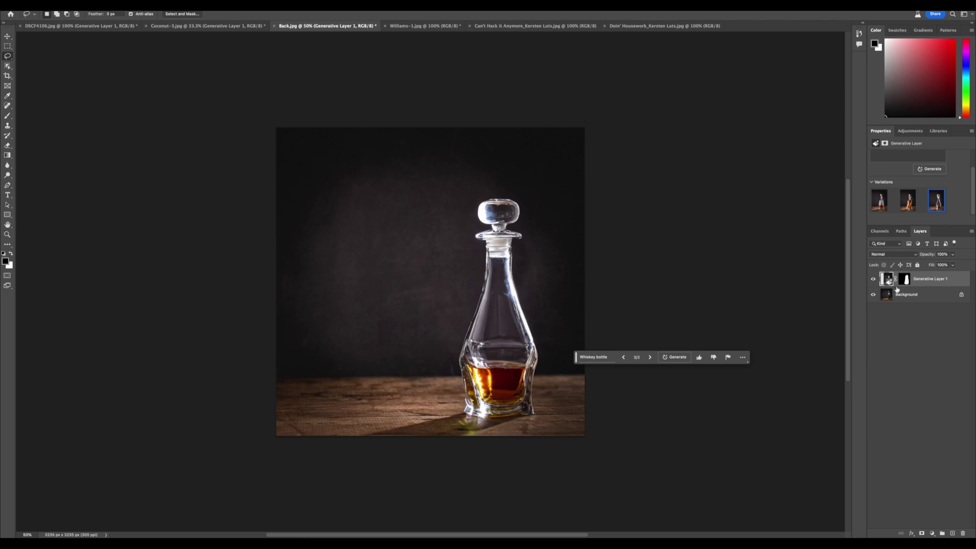
# In the coffee-pouring portrait, lasso the black scoop on the table, run Generative Fill with the prompt "remove", and select the Background layer.
pyautogui.click(415, 26)
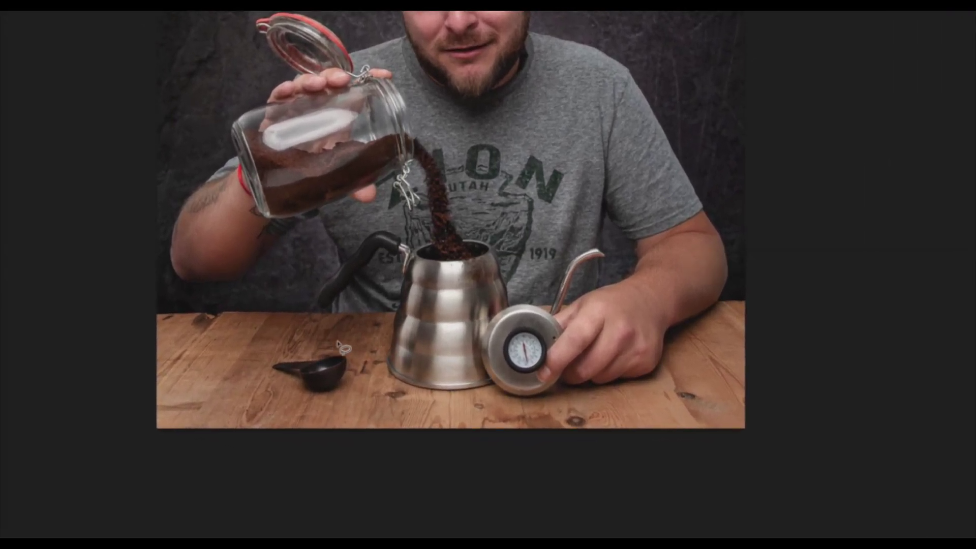
pyautogui.moveTo(337, 341)
pyautogui.mouseDown()
pyautogui.moveTo(281, 353)
pyautogui.moveTo(272, 373)
pyautogui.mouseUp()
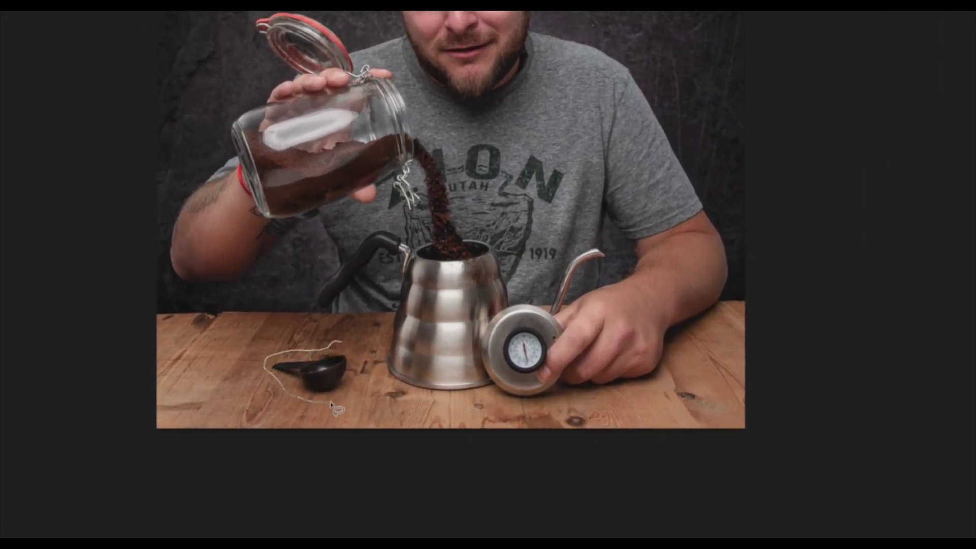
pyautogui.moveTo(354, 356); pyautogui.dragTo(351, 351)
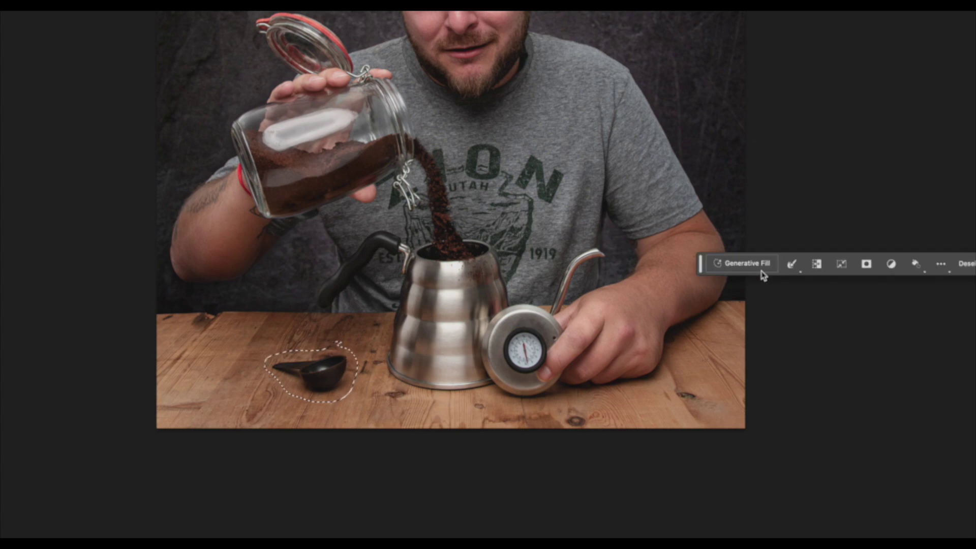
pyautogui.click(728, 272)
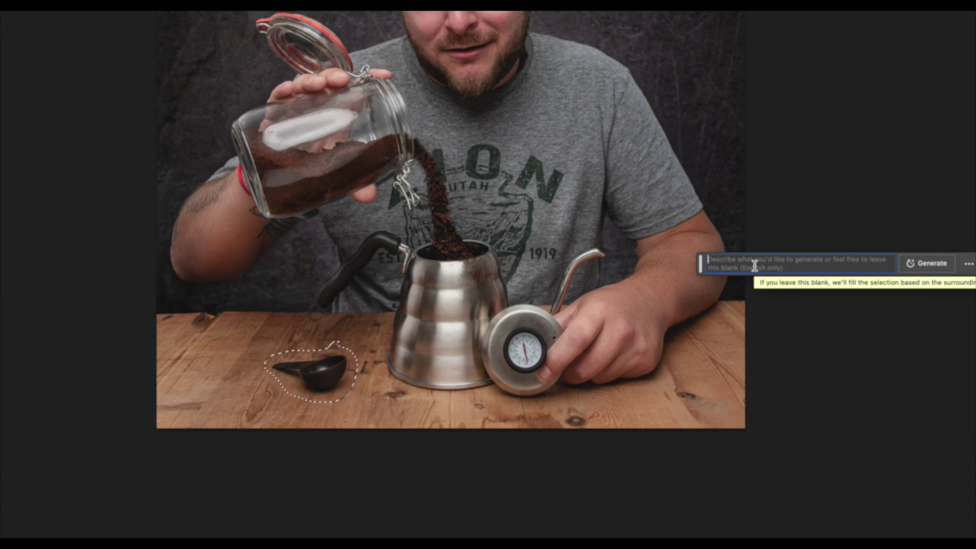
pyautogui.write('remove')
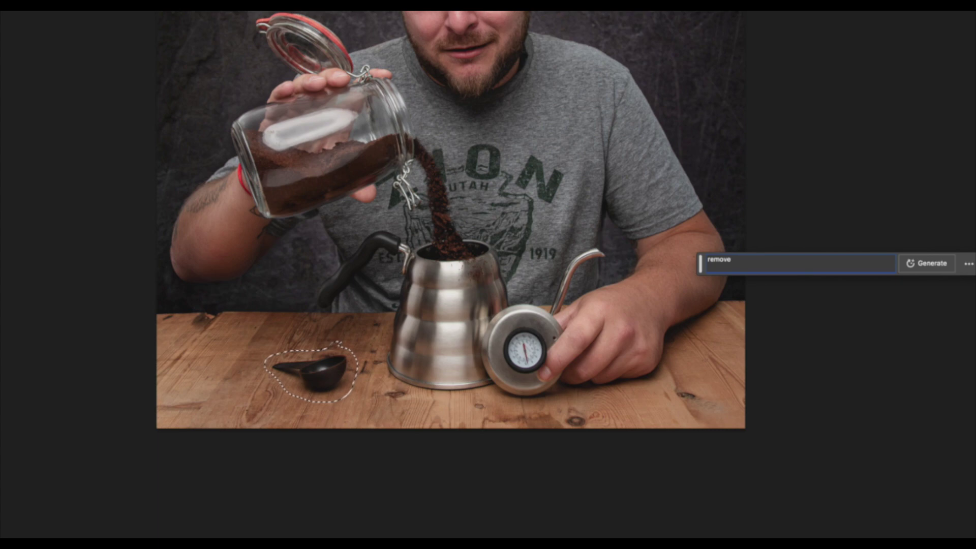
pyautogui.click(936, 267)
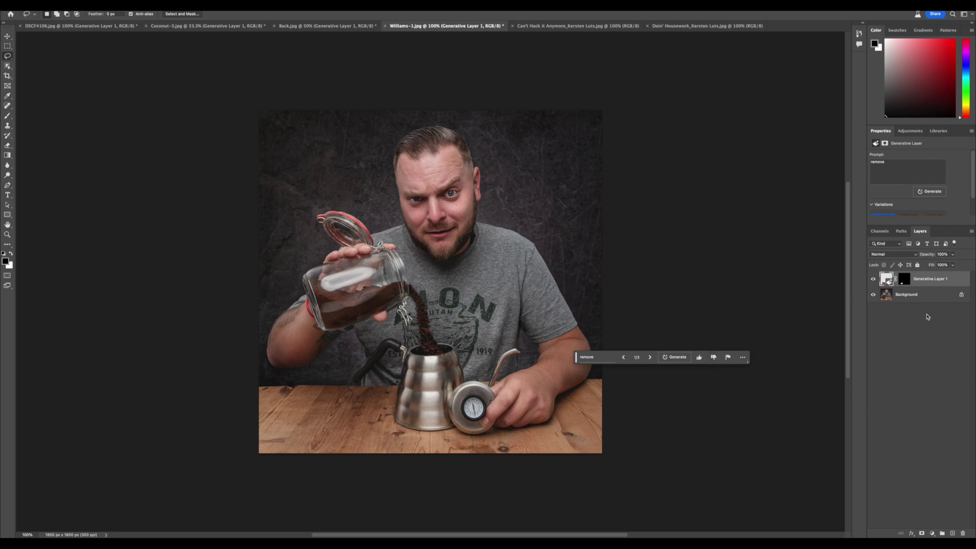
pyautogui.click(892, 298)
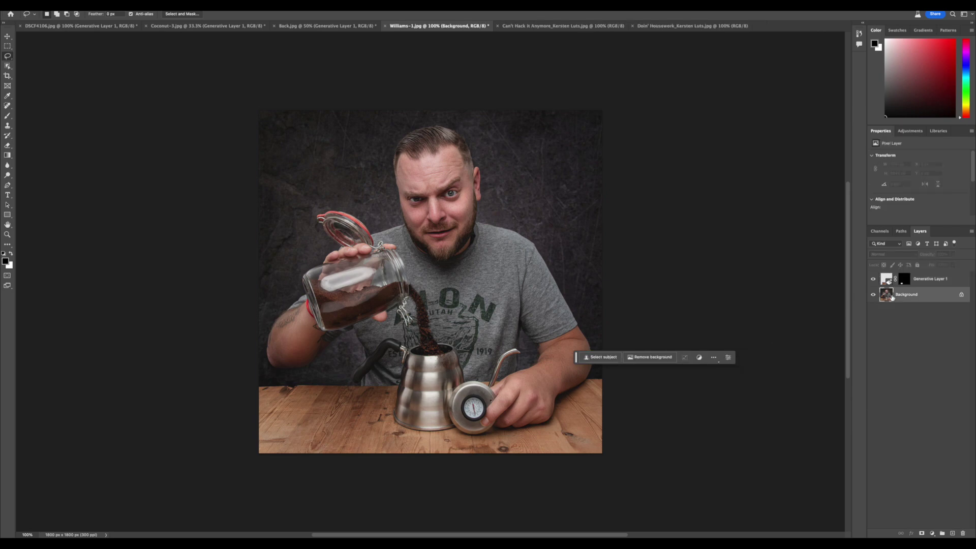
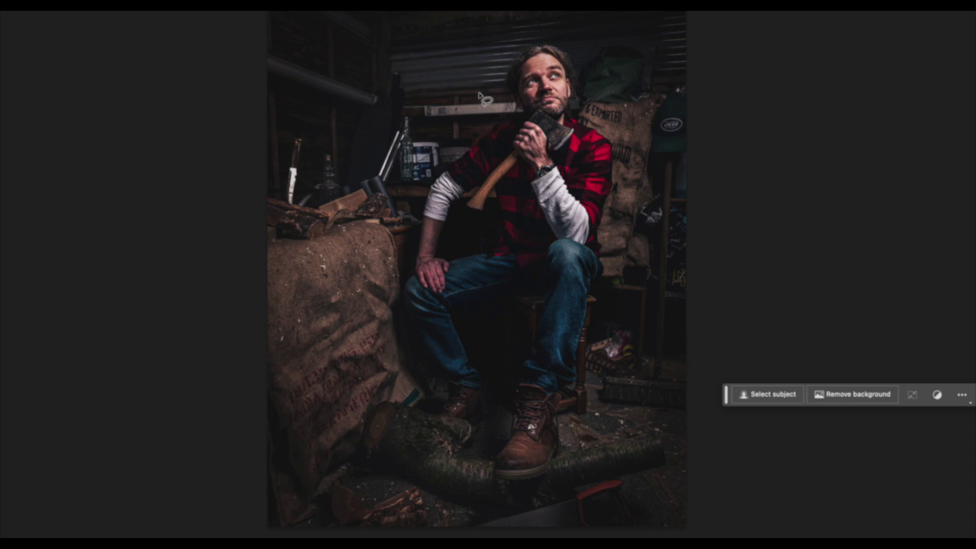
# Lasso a hat-shaped area over the head of the seated man with the axe and run Generative Fill with the prompt "black pirate hat".
pyautogui.moveTo(479, 92)
pyautogui.mouseDown()
pyautogui.moveTo(606, 52)
pyautogui.moveTo(608, 38)
pyautogui.moveTo(613, 46)
pyautogui.moveTo(535, 16)
pyautogui.moveTo(508, 29)
pyautogui.moveTo(501, 53)
pyautogui.mouseUp()
pyautogui.moveTo(484, 94); pyautogui.dragTo(482, 92)
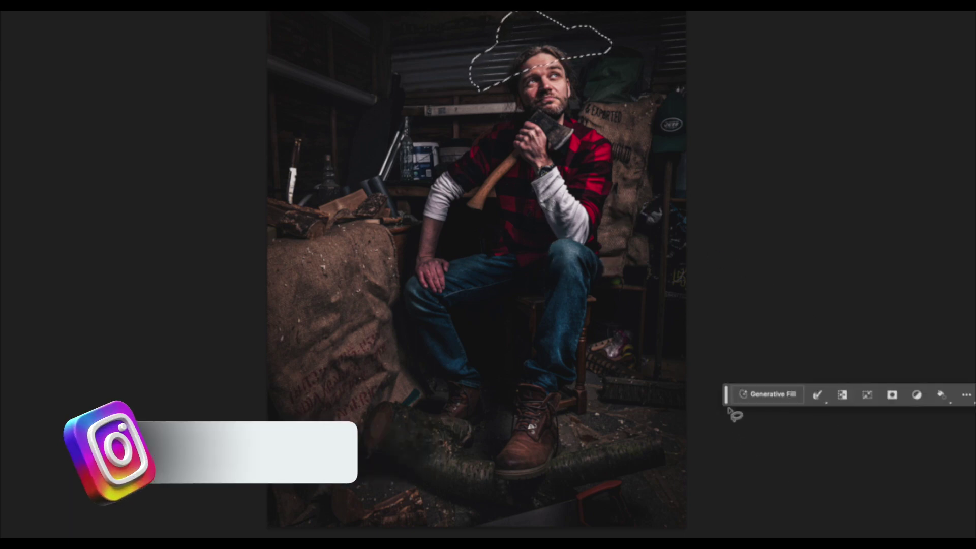
pyautogui.click(765, 395)
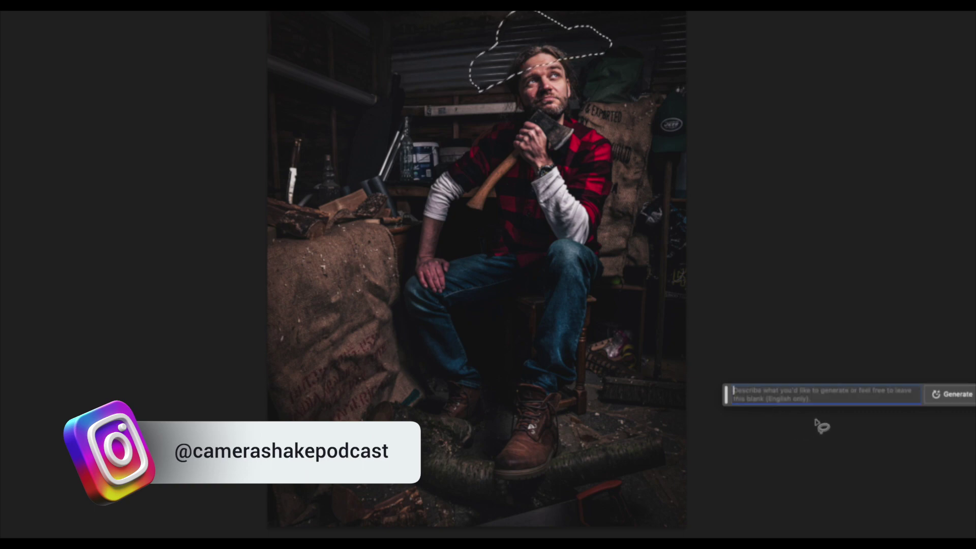
pyautogui.write('black')
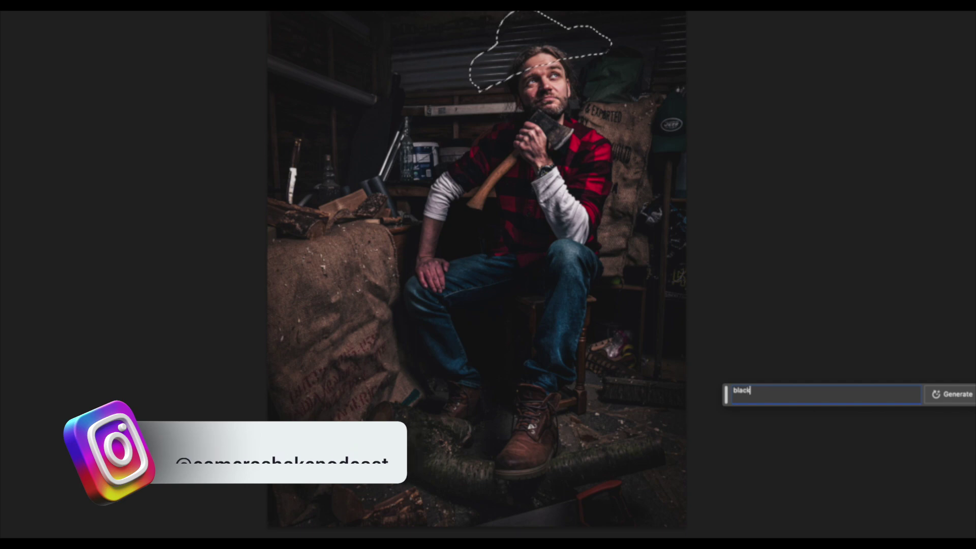
pyautogui.write(' pirsate')
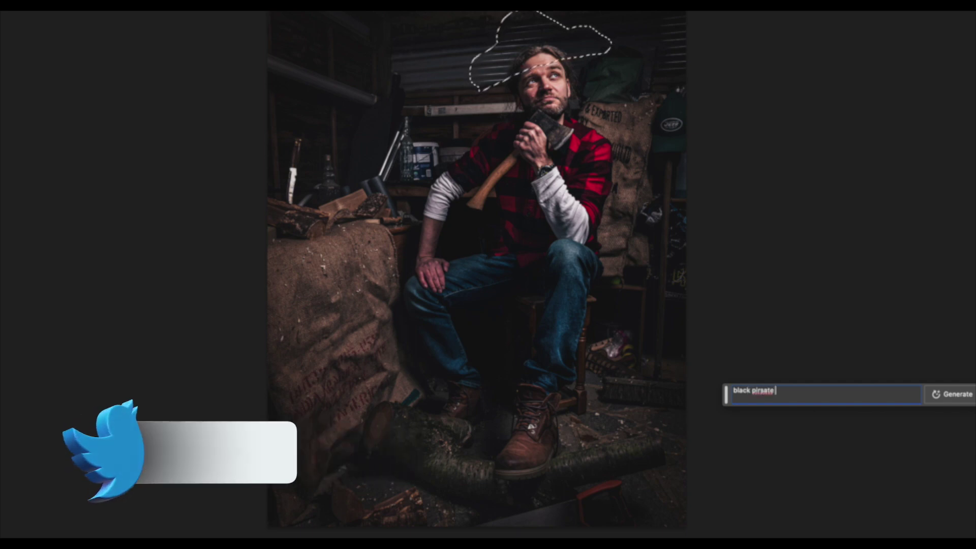
pyautogui.press('BackSpace')
pyautogui.press('BackSpace')
pyautogui.press('BackSpace')
pyautogui.press('BackSpace')
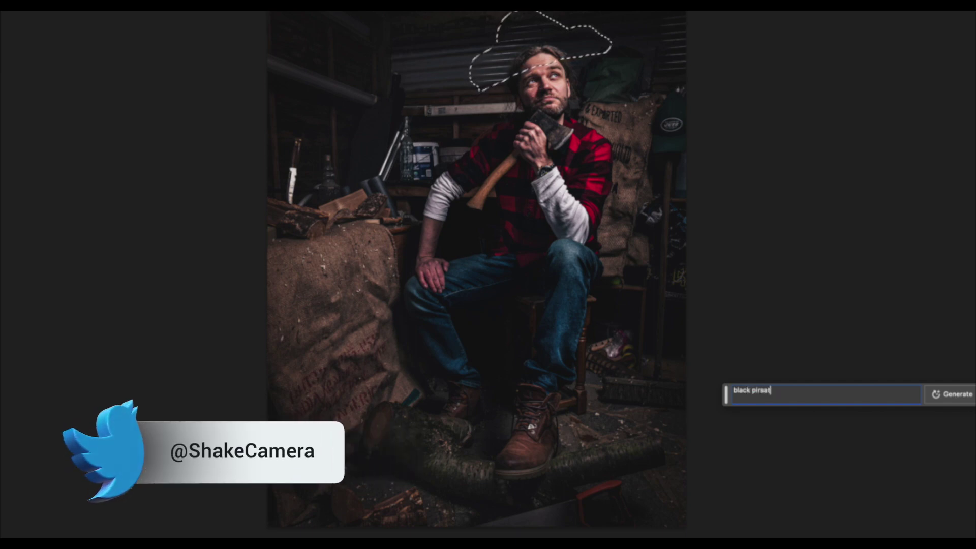
pyautogui.write('ate')
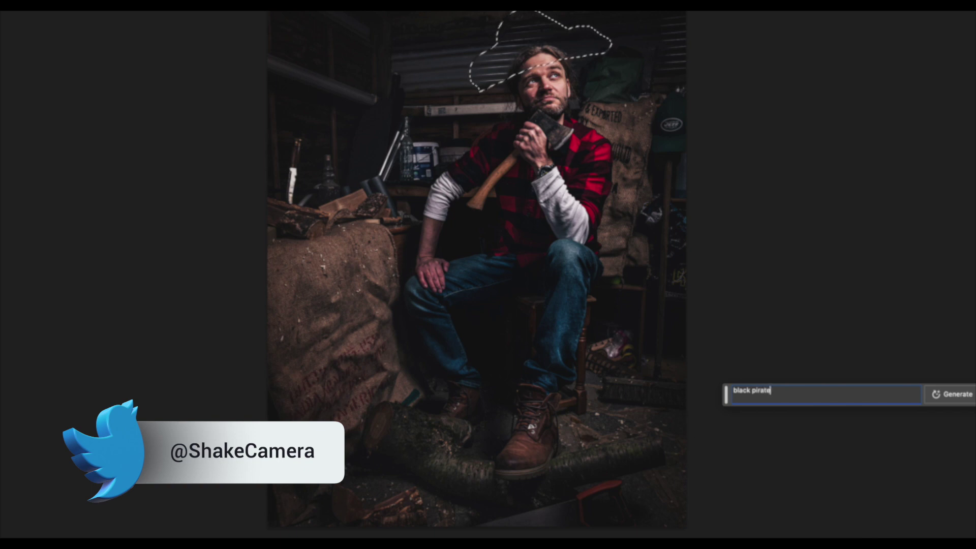
pyautogui.write(' hat')
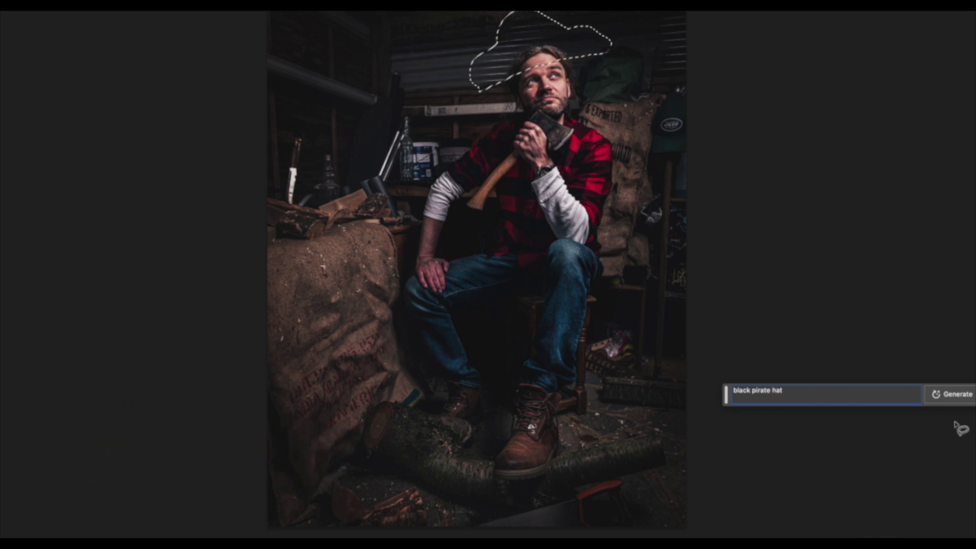
pyautogui.click(952, 398)
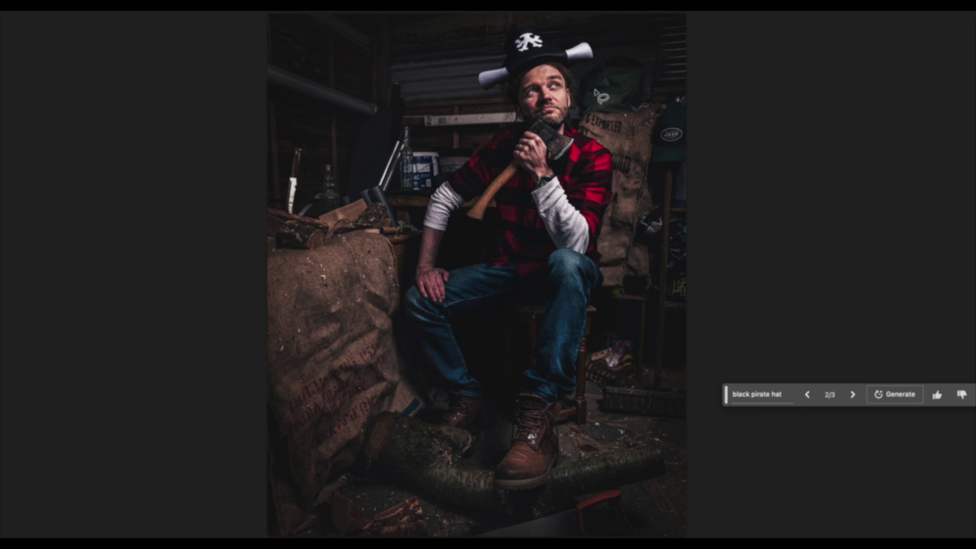
# Lasso an area above the seated man's shoulder, beside his head, and run Generative Fill with the prompt "parrot sitting on shoulder".
pyautogui.moveTo(595, 92)
pyautogui.mouseDown()
pyautogui.moveTo(578, 144)
pyautogui.moveTo(612, 141)
pyautogui.moveTo(627, 76)
pyautogui.moveTo(595, 92)
pyautogui.mouseUp()
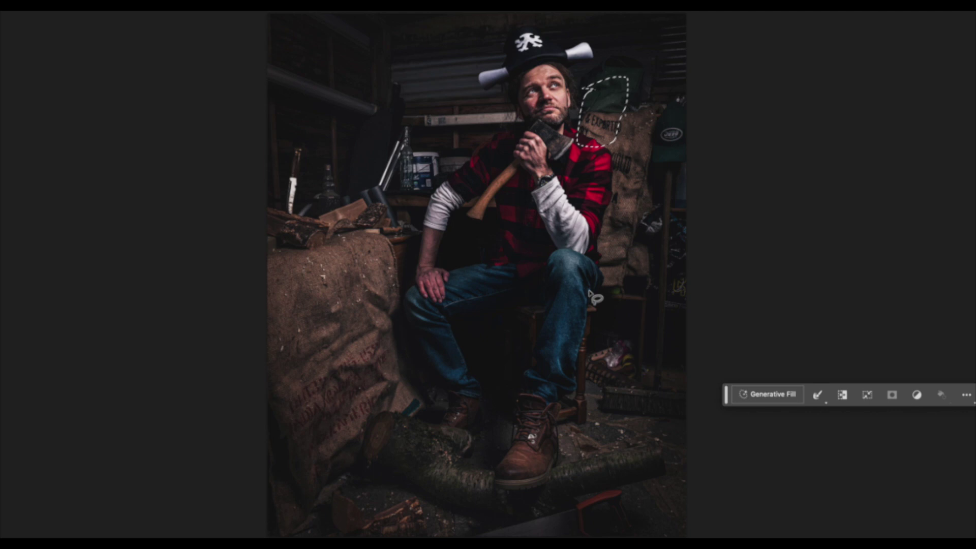
pyautogui.click(747, 397)
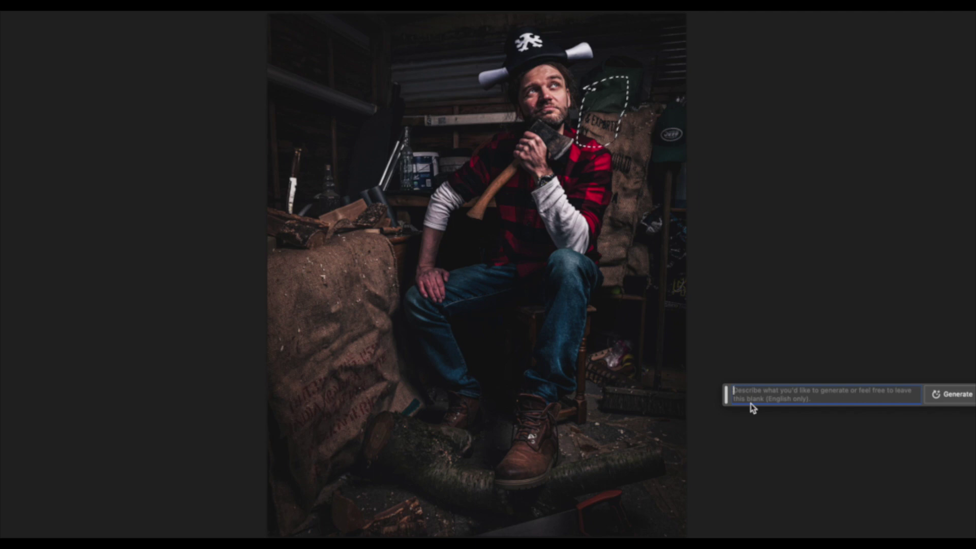
pyautogui.write('parro')
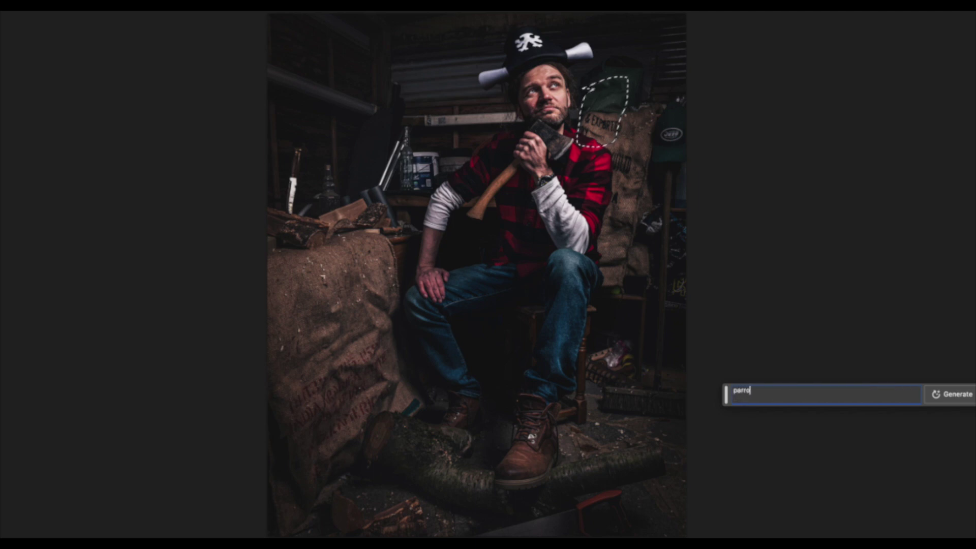
pyautogui.write('t sitting ')
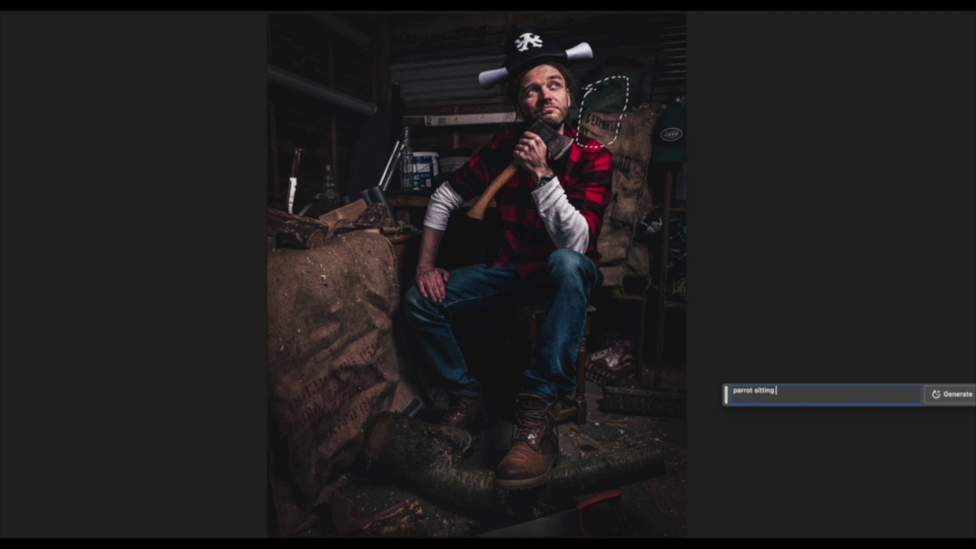
pyautogui.write('on shoulder')
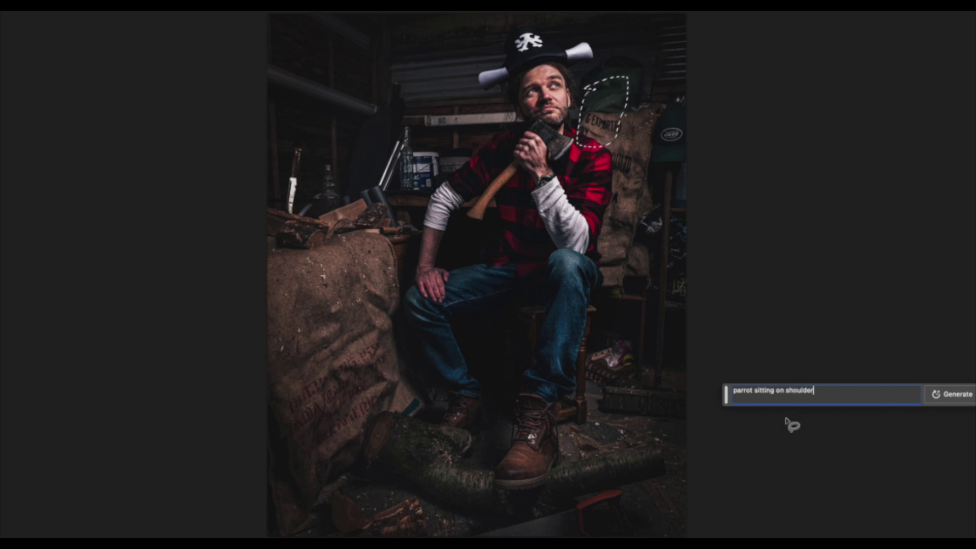
pyautogui.click(964, 399)
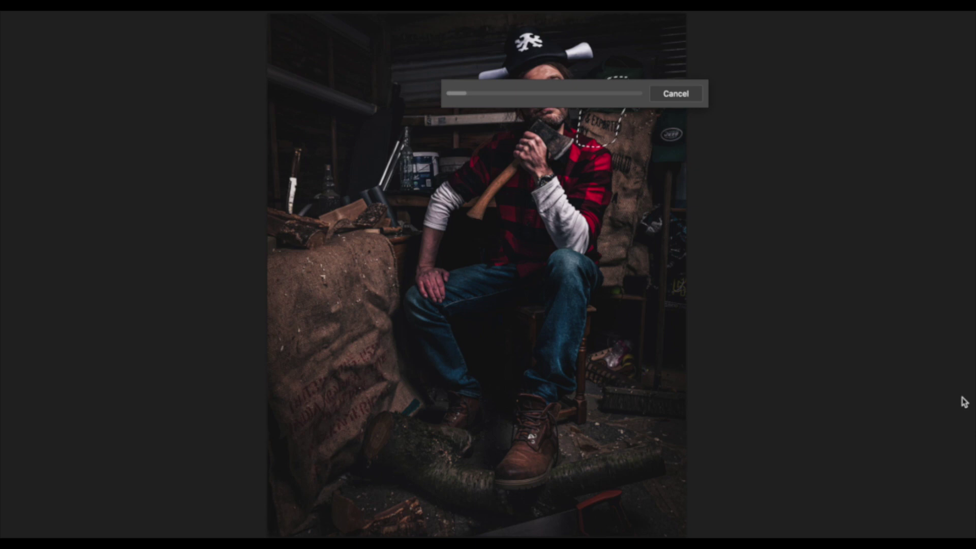
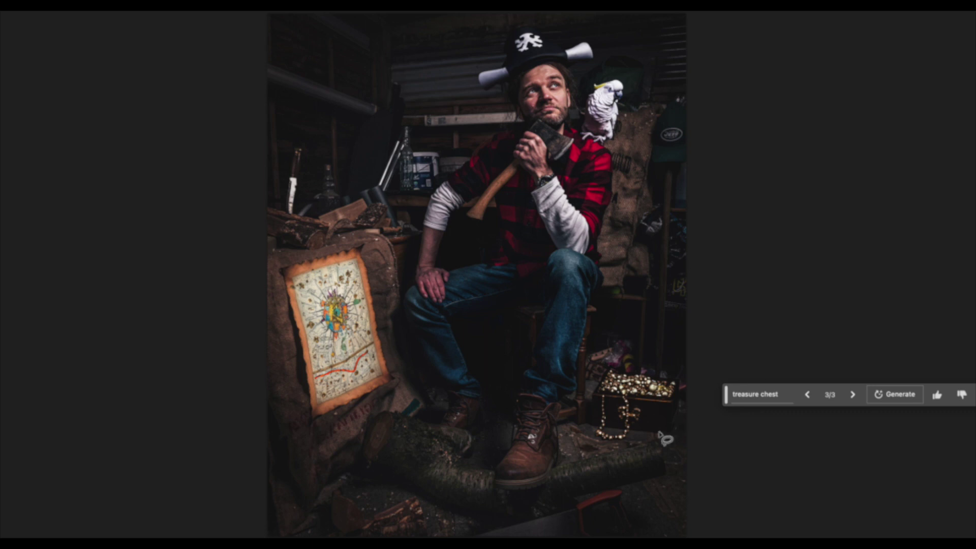
# Choose the second treasure chest variation and lasso a patch of floor between the chest and the man's boot.
pyautogui.click(807, 394)
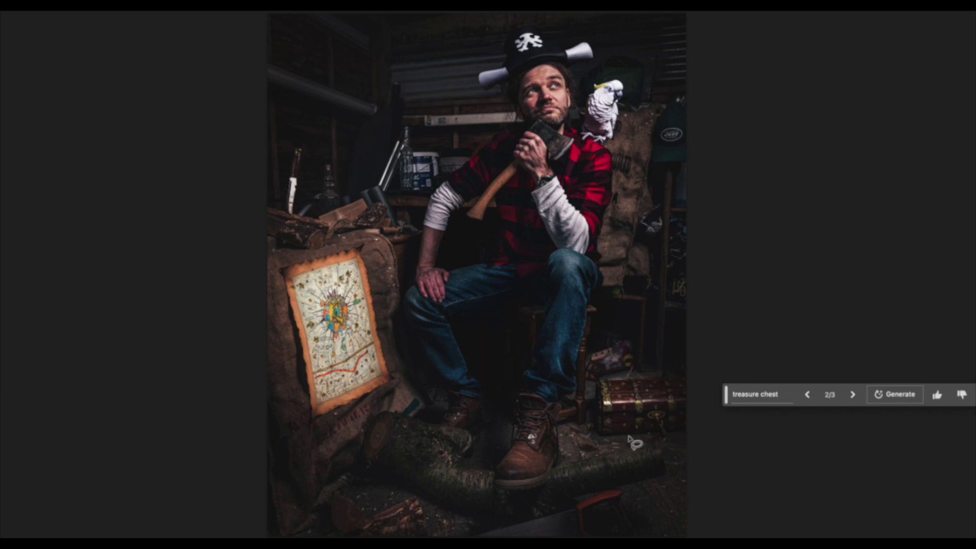
pyautogui.moveTo(632, 442)
pyautogui.mouseDown()
pyautogui.moveTo(566, 431)
pyautogui.moveTo(563, 443)
pyautogui.moveTo(587, 460)
pyautogui.mouseUp()
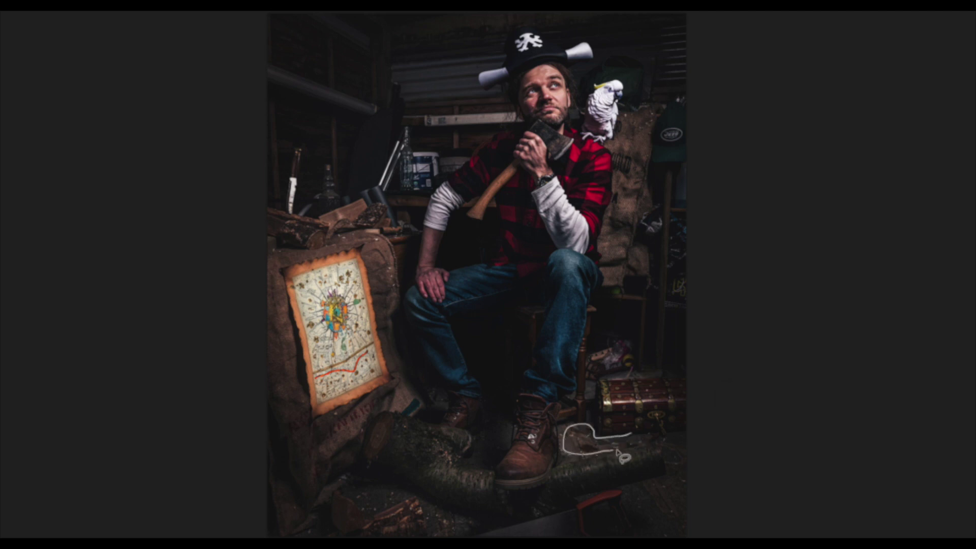
pyautogui.moveTo(662, 447); pyautogui.dragTo(660, 447)
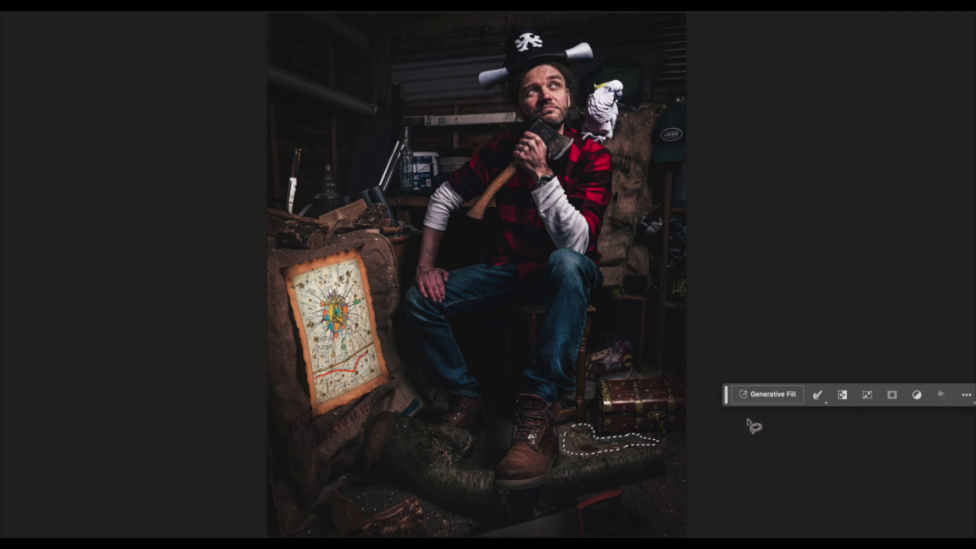
# Run Generative Fill on the selected floor patch with the prompt "pieces of eight coins".
pyautogui.click(757, 395)
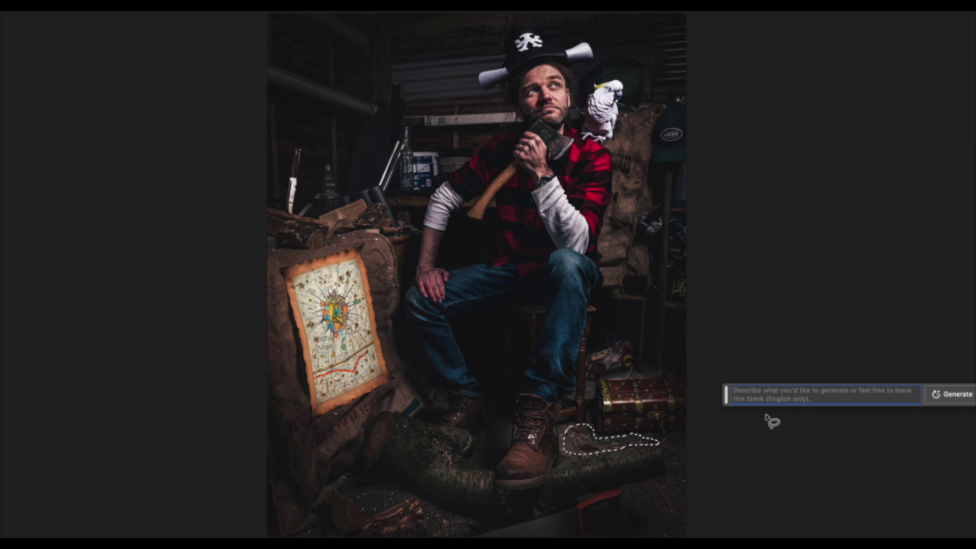
pyautogui.write('pic')
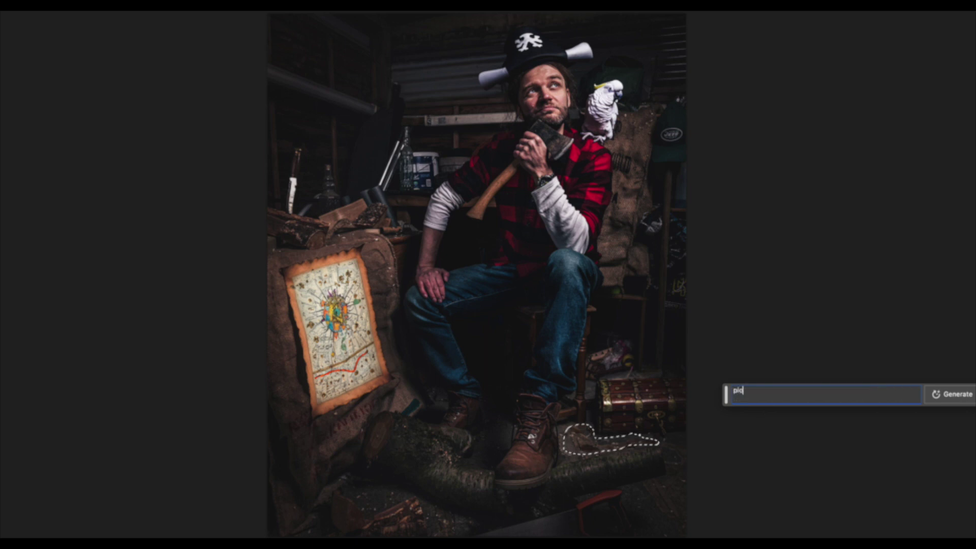
pyautogui.write('es o')
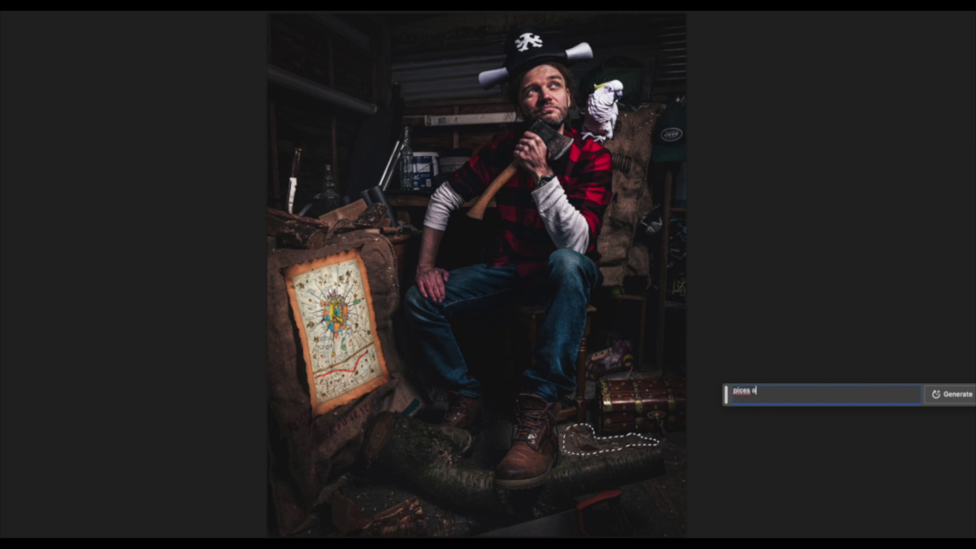
pyautogui.write('f eight ')
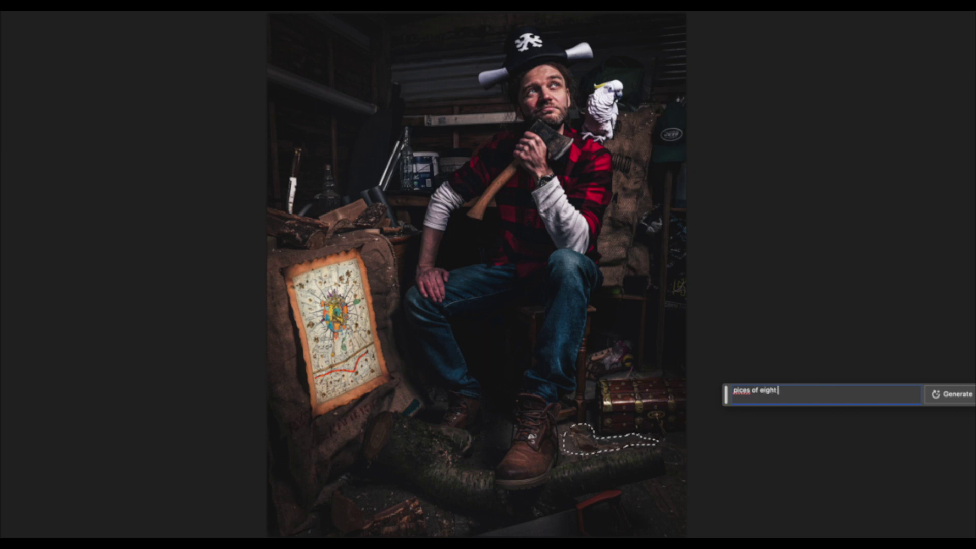
pyautogui.write('coins')
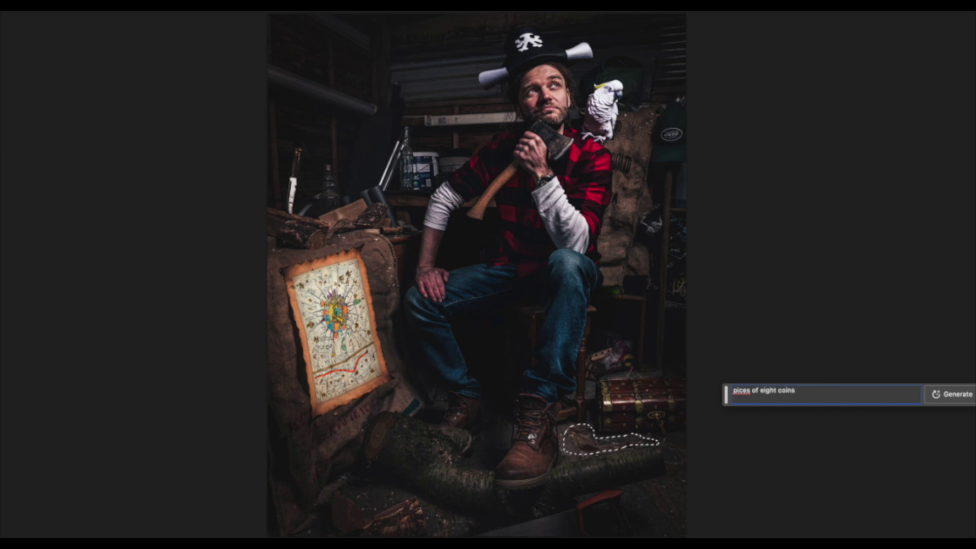
pyautogui.click(739, 391)
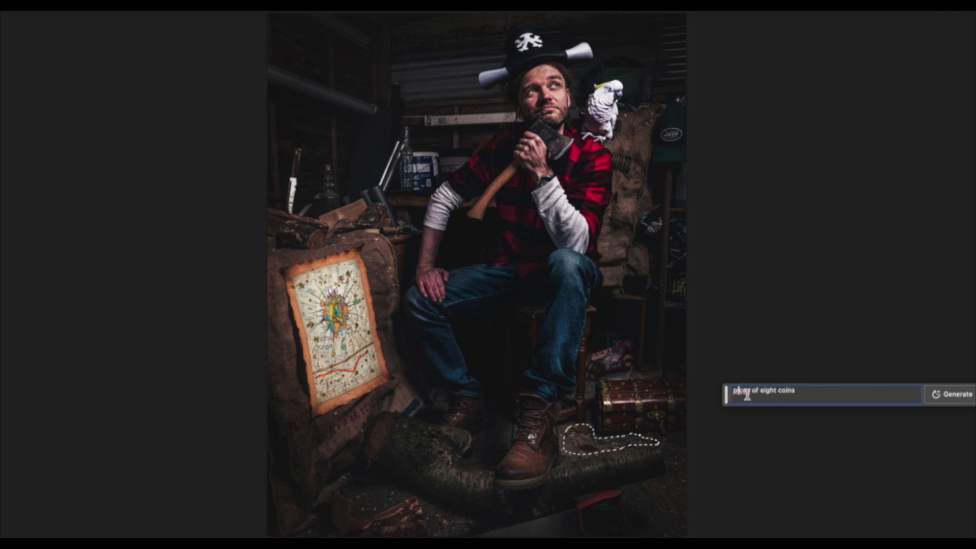
pyautogui.write('e')
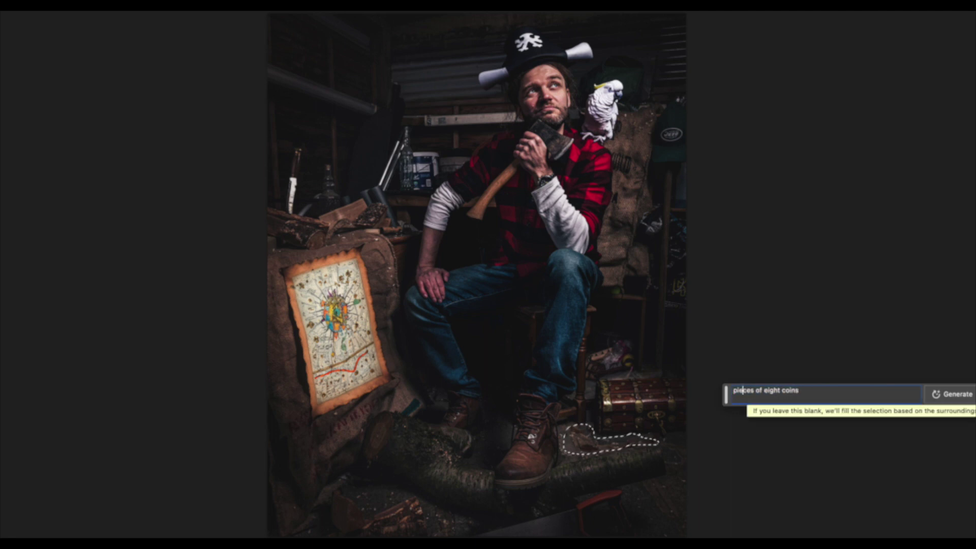
pyautogui.click(949, 400)
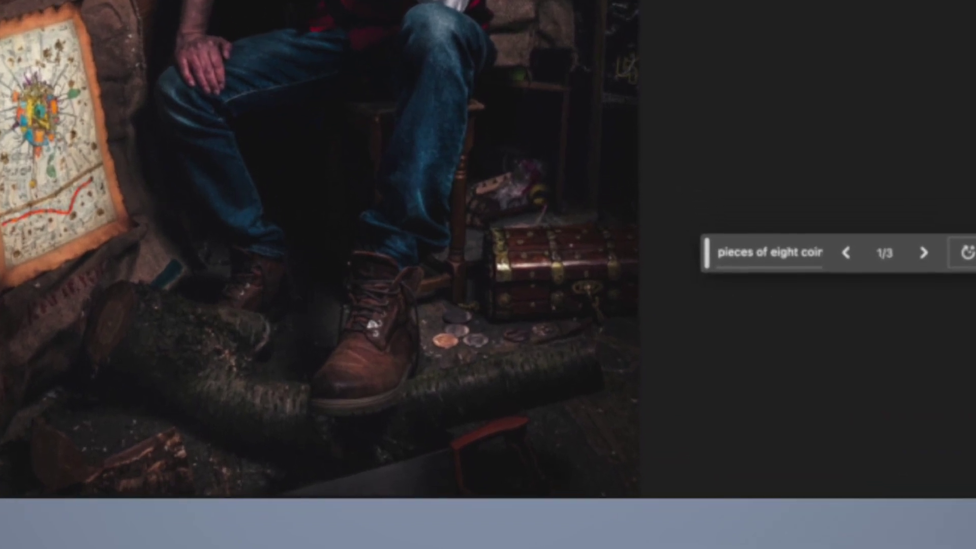
# Compare the generated coin variations and choose the third one.
pyautogui.click(924, 253)
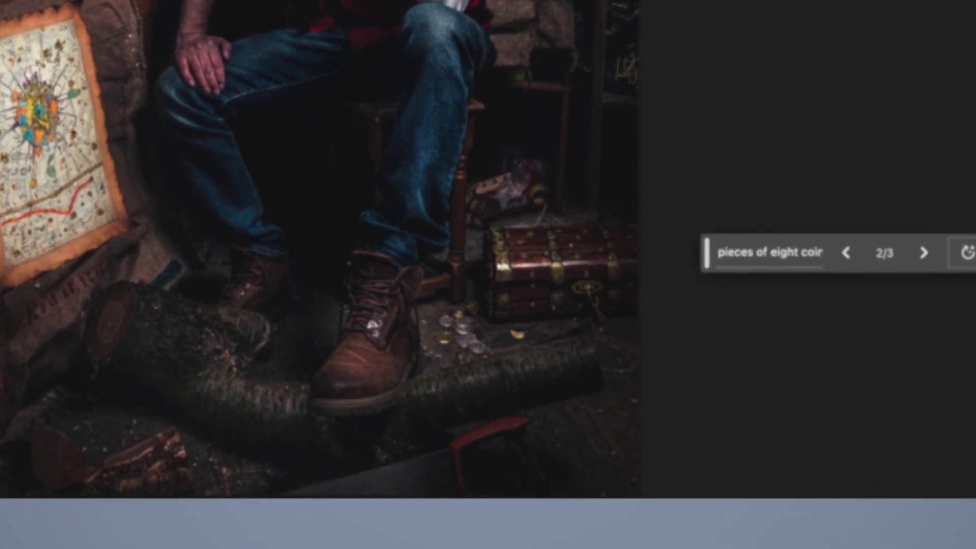
pyautogui.click(923, 252)
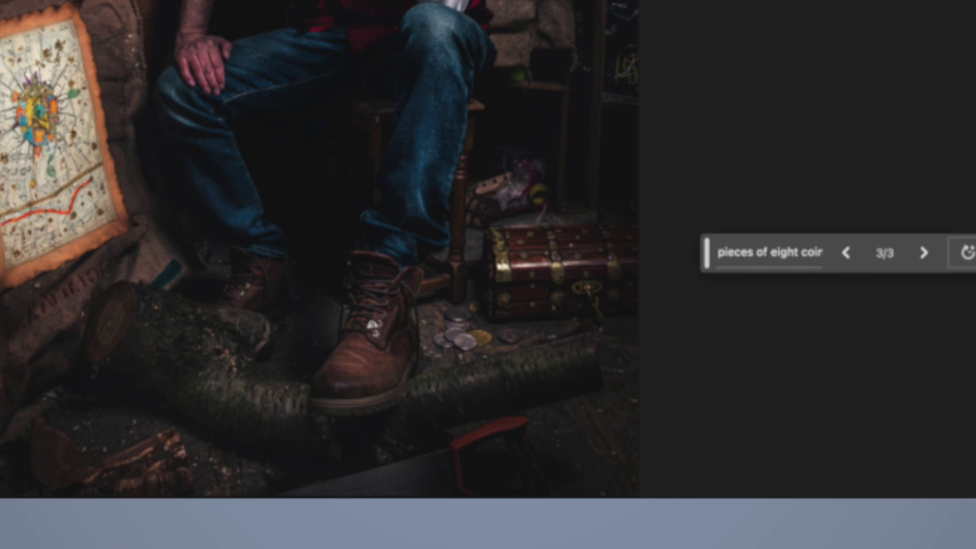
pyautogui.click(846, 253)
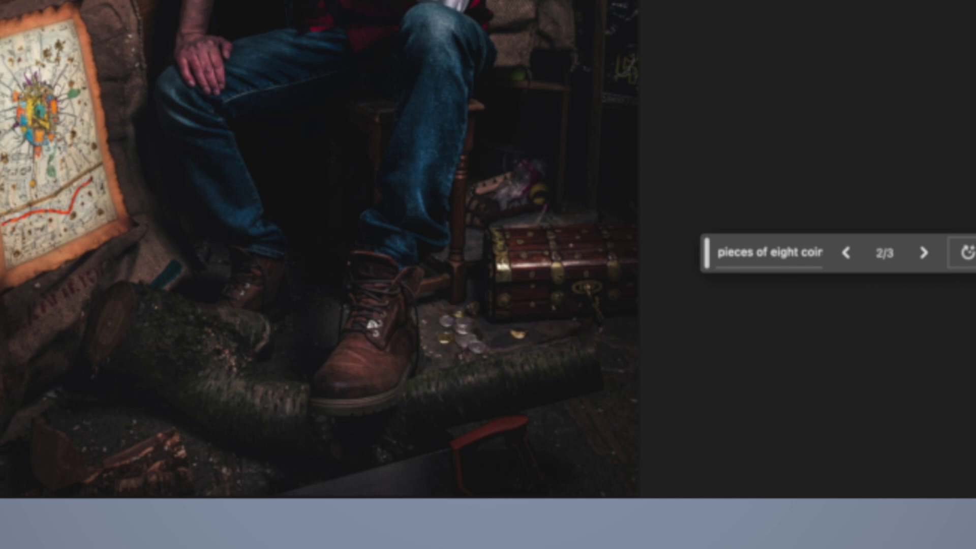
pyautogui.click(924, 253)
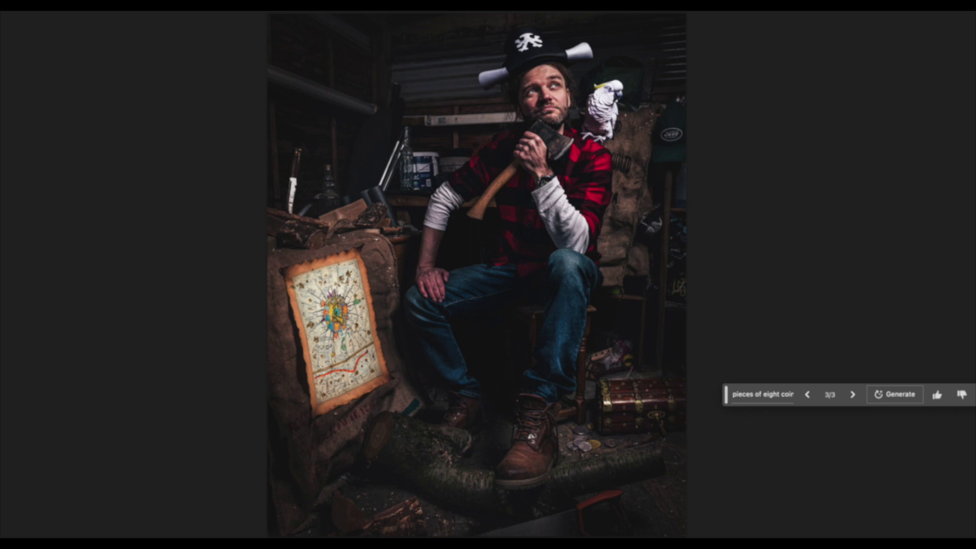
# Lasso a rounded area at the man's waist and run Generative Fill with the prompt "pirate belt buckle".
pyautogui.click(538, 248)
pyautogui.moveTo(544, 251)
pyautogui.mouseDown()
pyautogui.moveTo(512, 242)
pyautogui.moveTo(505, 259)
pyautogui.moveTo(516, 279)
pyautogui.moveTo(547, 257)
pyautogui.mouseUp()
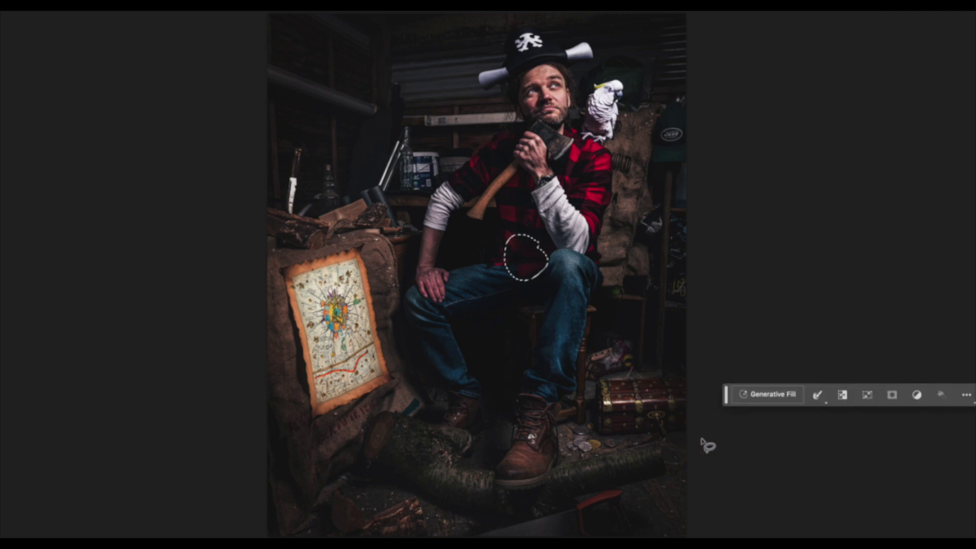
pyautogui.click(765, 395)
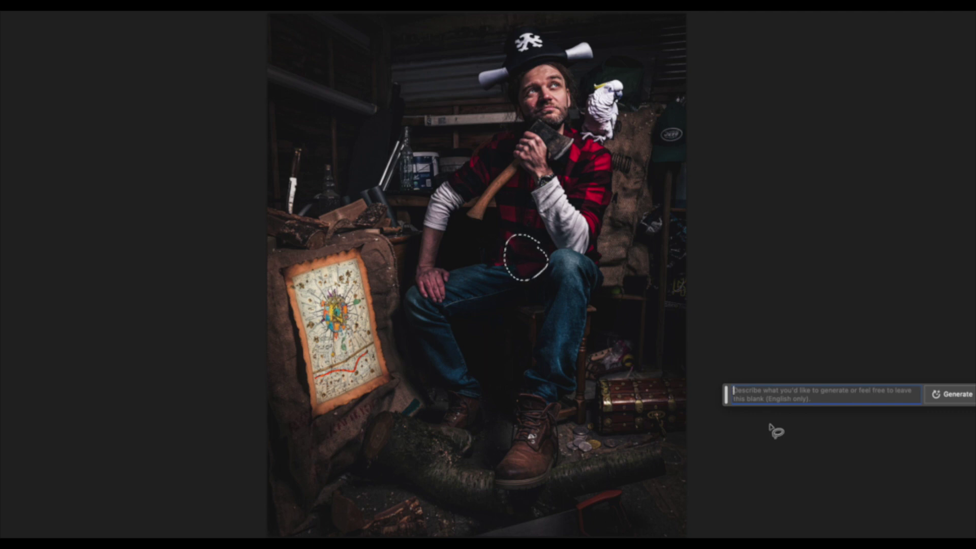
pyautogui.write('pirate')
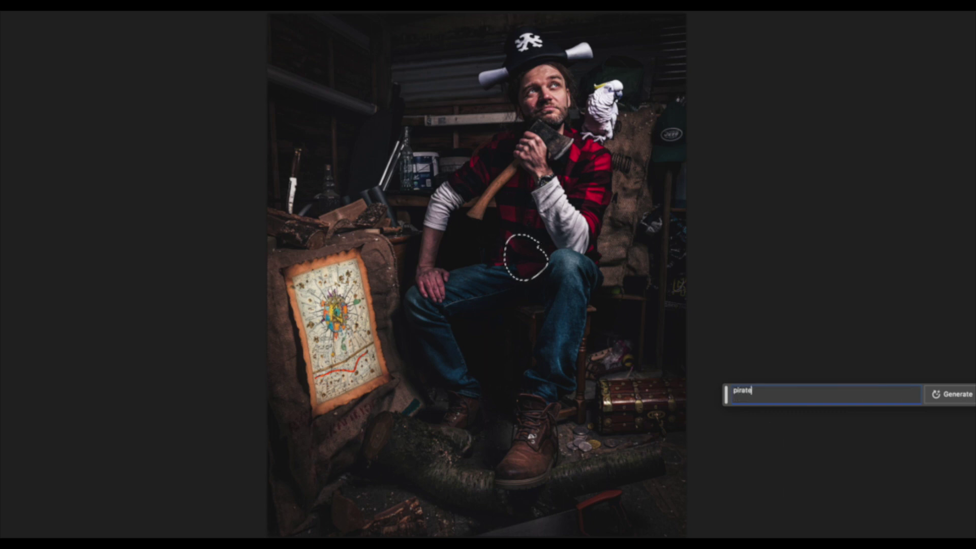
pyautogui.write(' belt buckle')
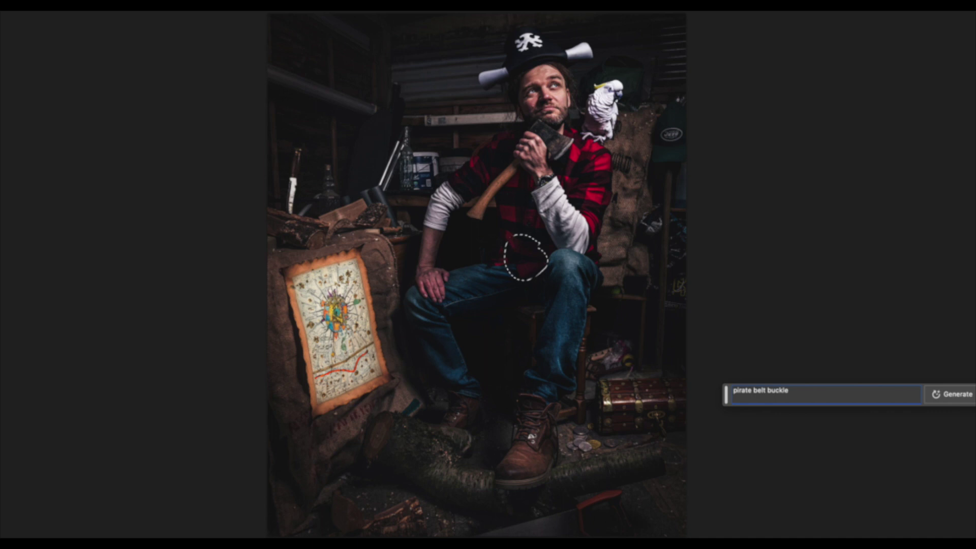
pyautogui.click(948, 399)
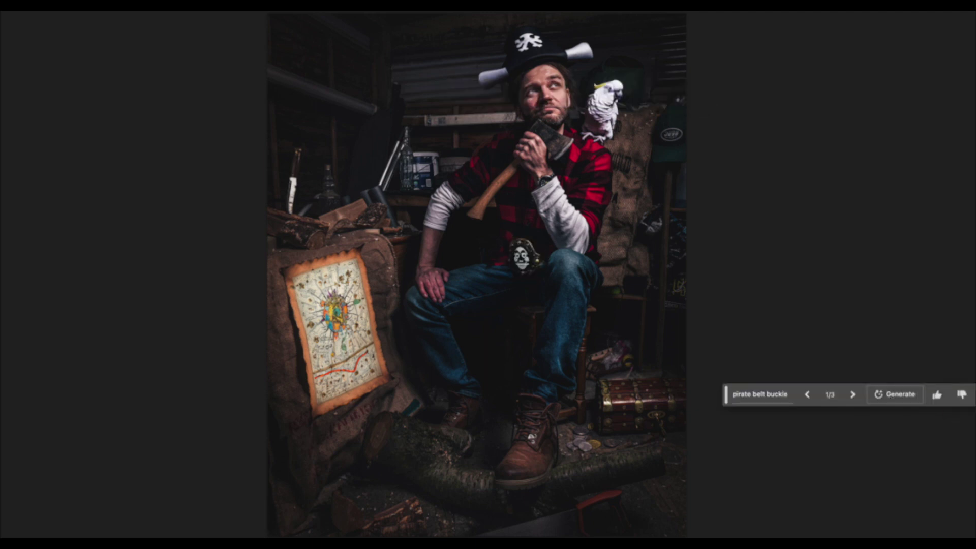
# Compare the generated belt buckle variations and choose the second one, the gold figure-shaped buckle.
pyautogui.click(852, 395)
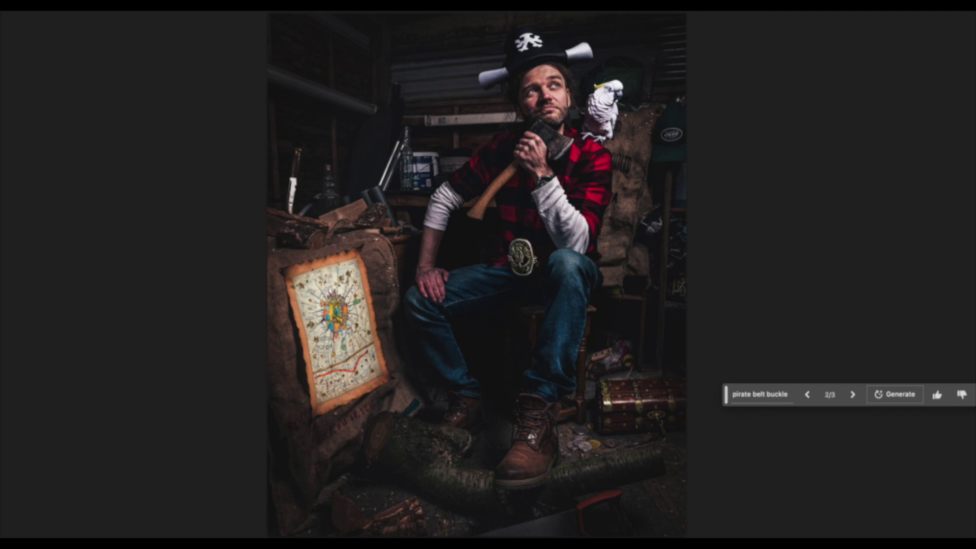
pyautogui.click(807, 395)
pyautogui.click(807, 394)
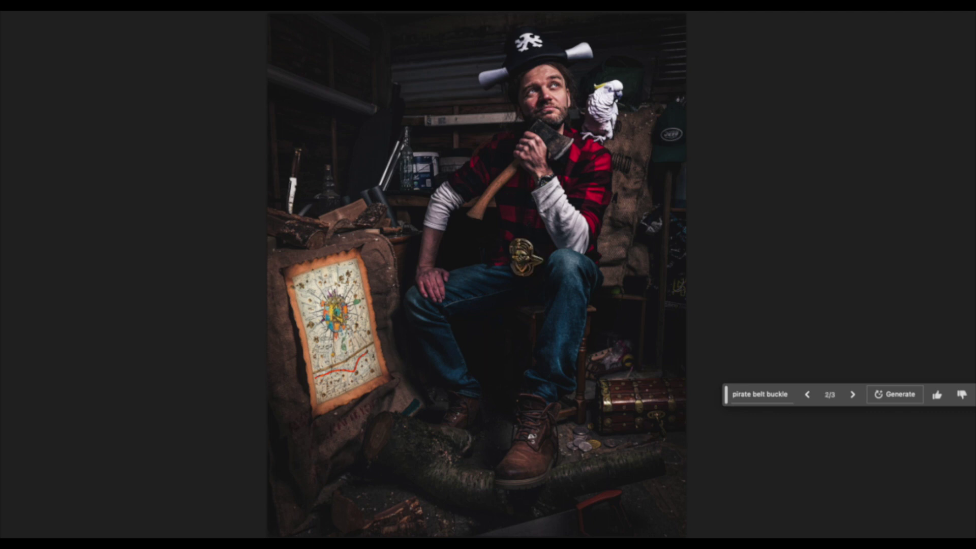
pyautogui.click(853, 395)
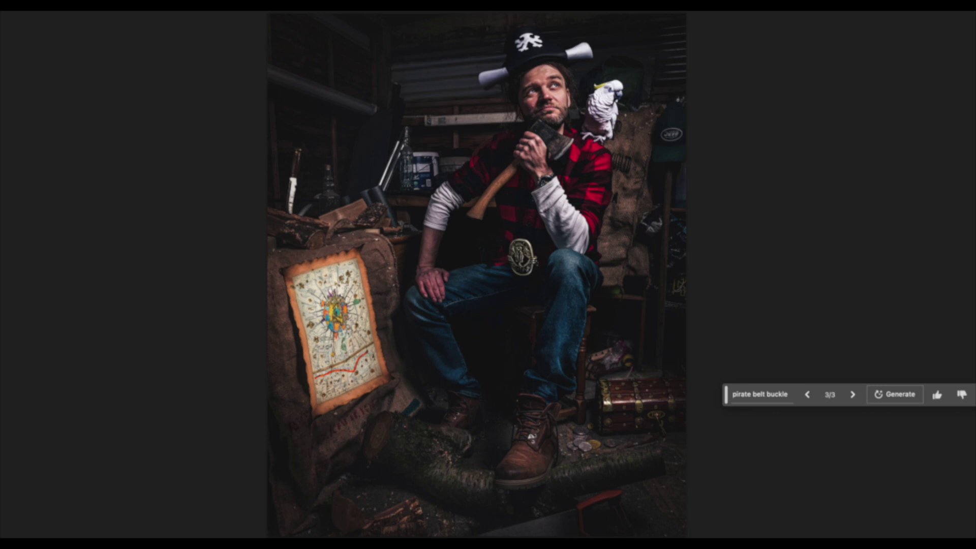
pyautogui.click(807, 394)
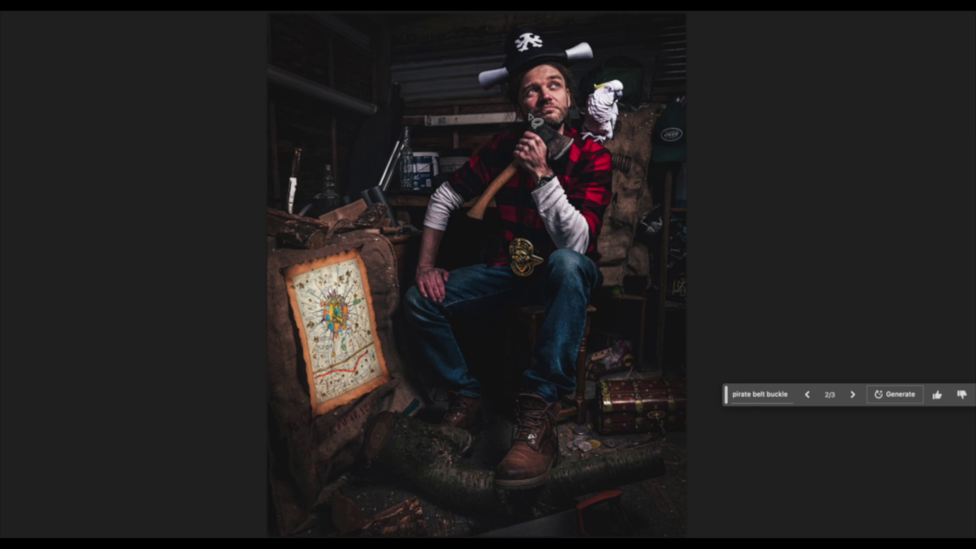
# Lasso the area around the man's chin and run Generative Fill with the prompt "big black bushy beard".
pyautogui.moveTo(525, 116)
pyautogui.mouseDown()
pyautogui.moveTo(568, 105)
pyautogui.moveTo(578, 167)
pyautogui.moveTo(569, 179)
pyautogui.moveTo(559, 172)
pyautogui.mouseUp()
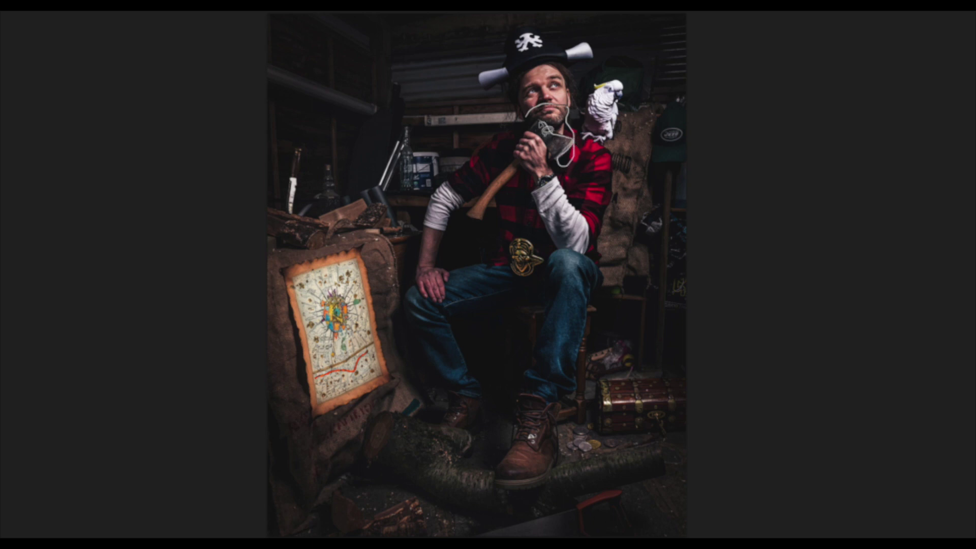
pyautogui.moveTo(532, 128); pyautogui.dragTo(525, 120)
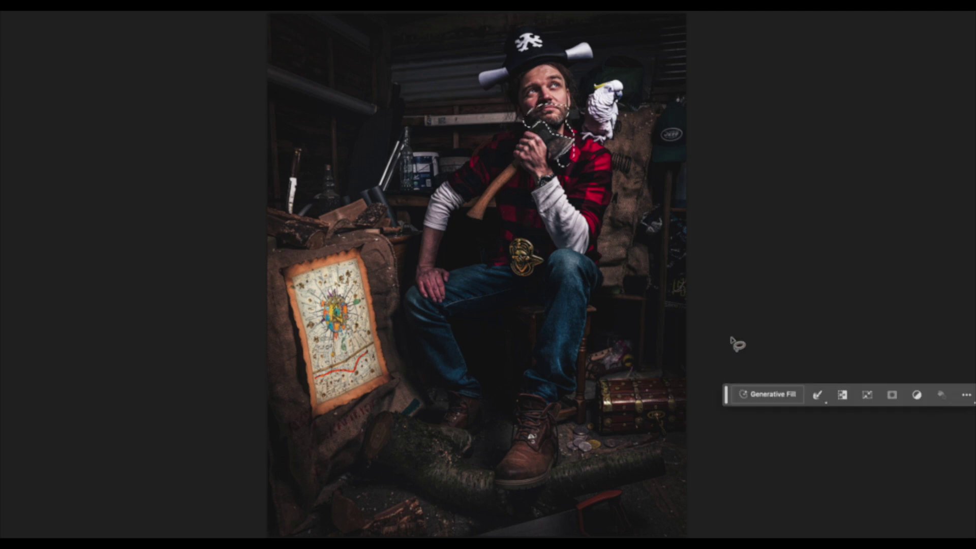
pyautogui.click(756, 401)
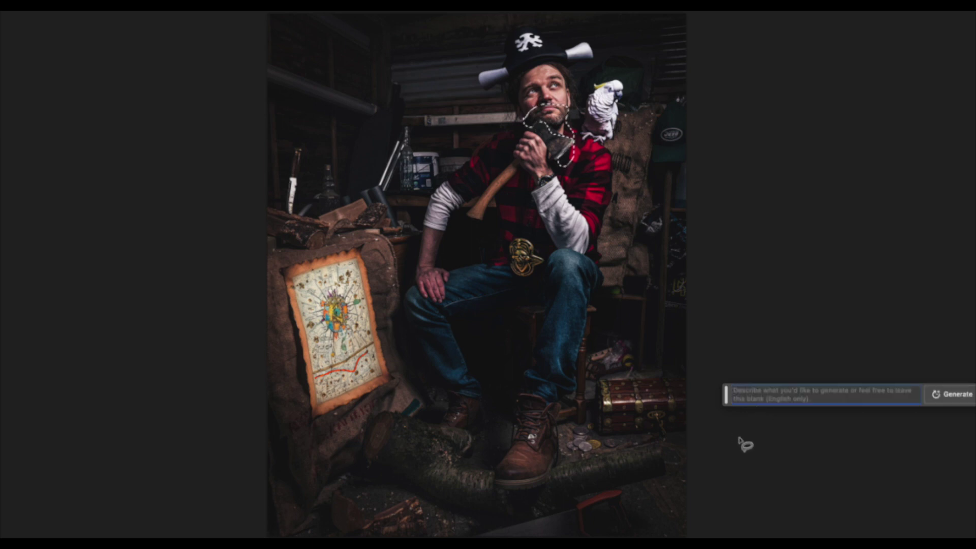
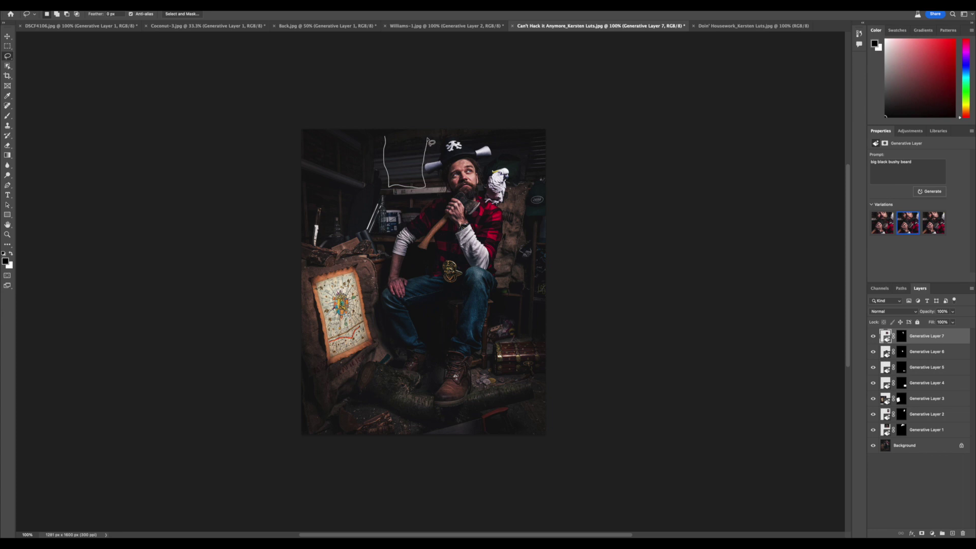
# Lasso a rectangular patch of back wall beside the pirate hat and run Generative Fill with the prompt "framed oil painting of pirate captain".
pyautogui.moveTo(388, 140); pyautogui.dragTo(387, 137)
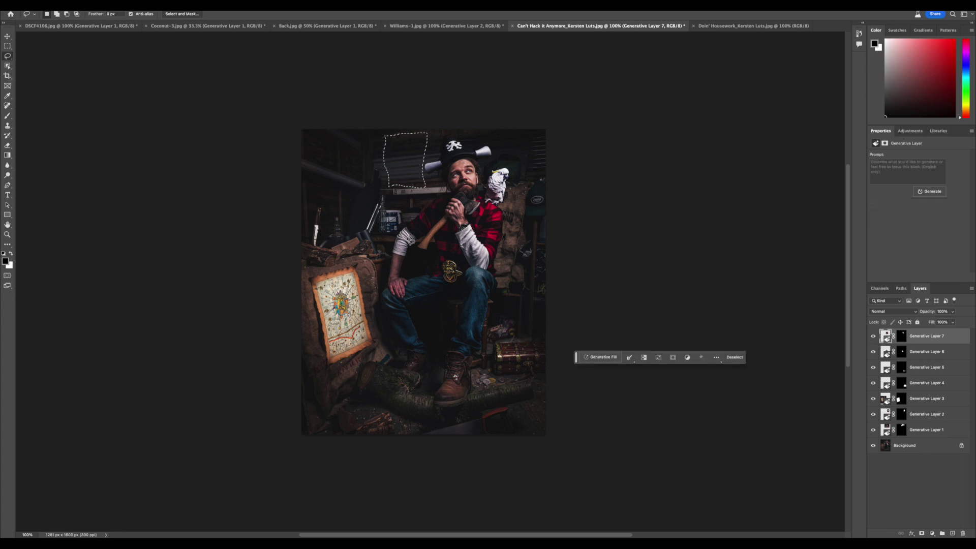
pyautogui.click(602, 358)
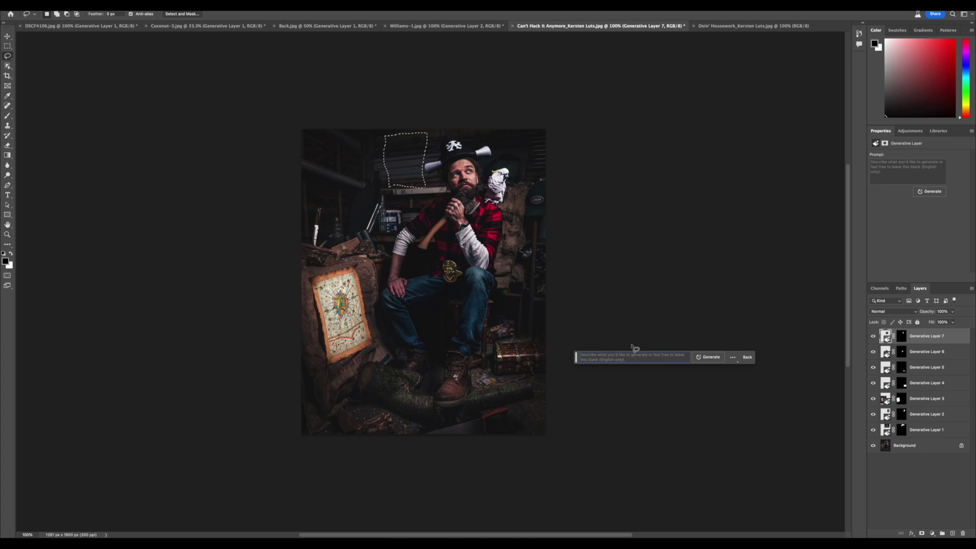
pyautogui.write('framed oil painting')
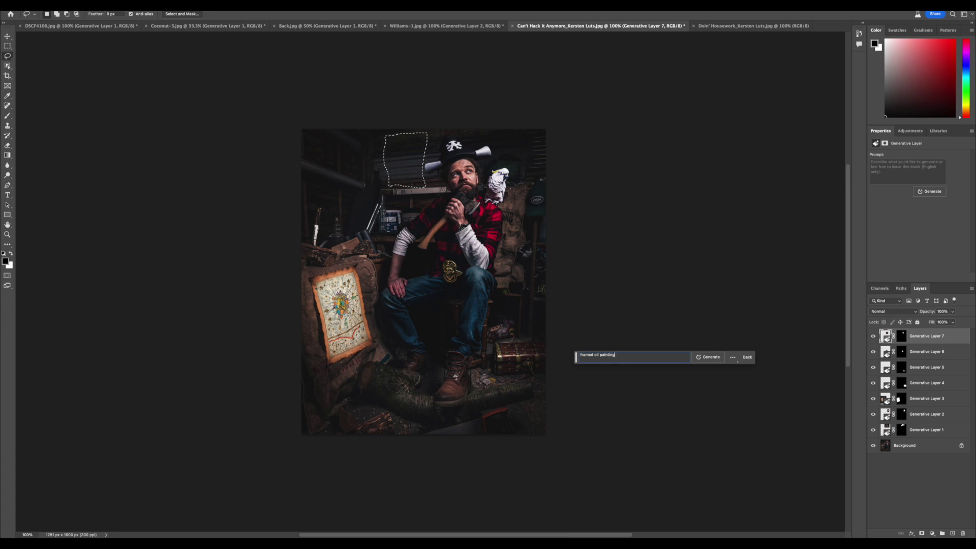
pyautogui.write(' of pirate captain')
pyautogui.press('Return')
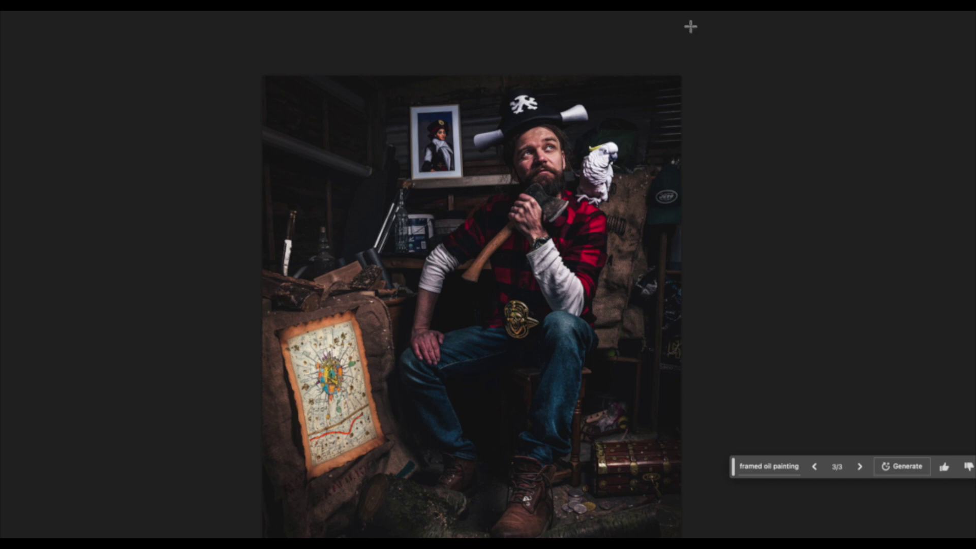
# Try generating a "pirate sword" in the narrow area above the treasure chest and compare its variations.
pyautogui.click(769, 466)
pyautogui.write('Pirate sword')
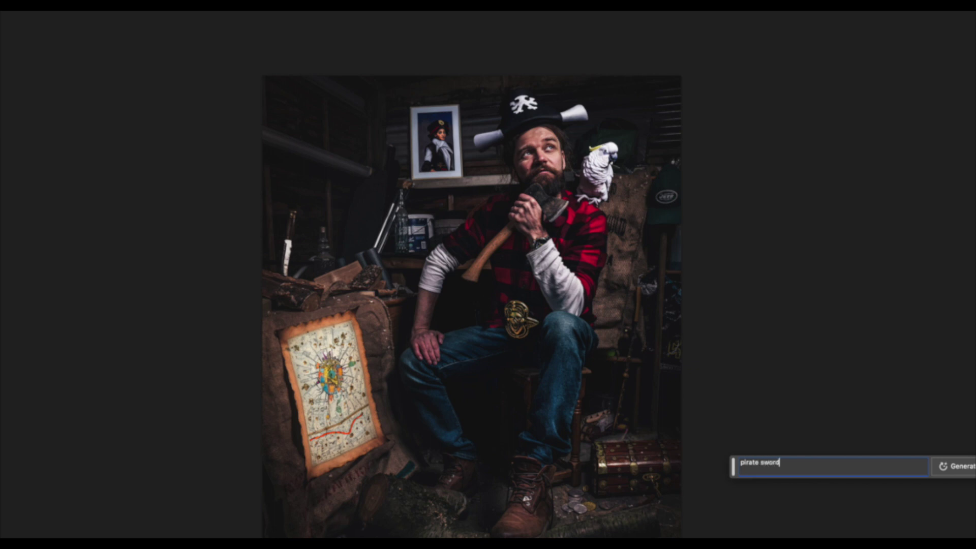
pyautogui.click(946, 469)
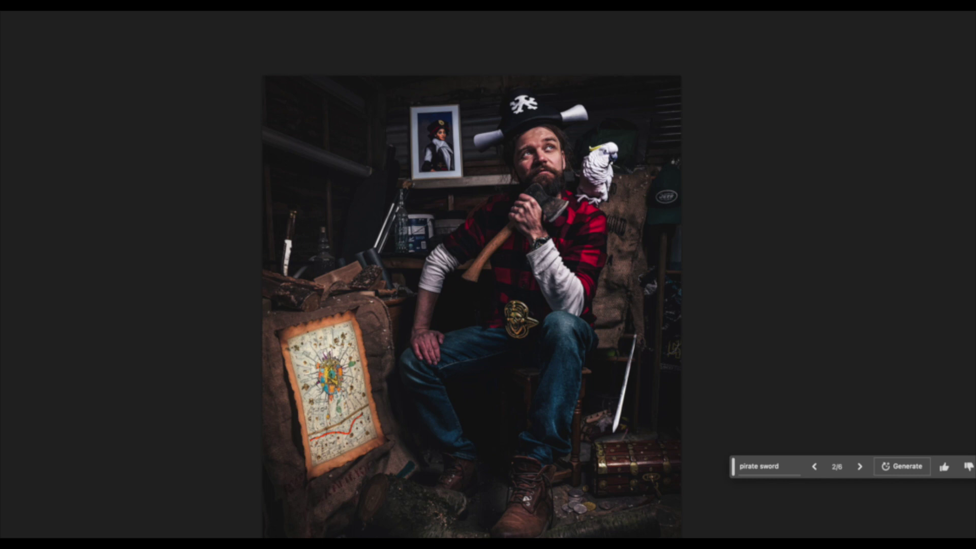
pyautogui.click(860, 466)
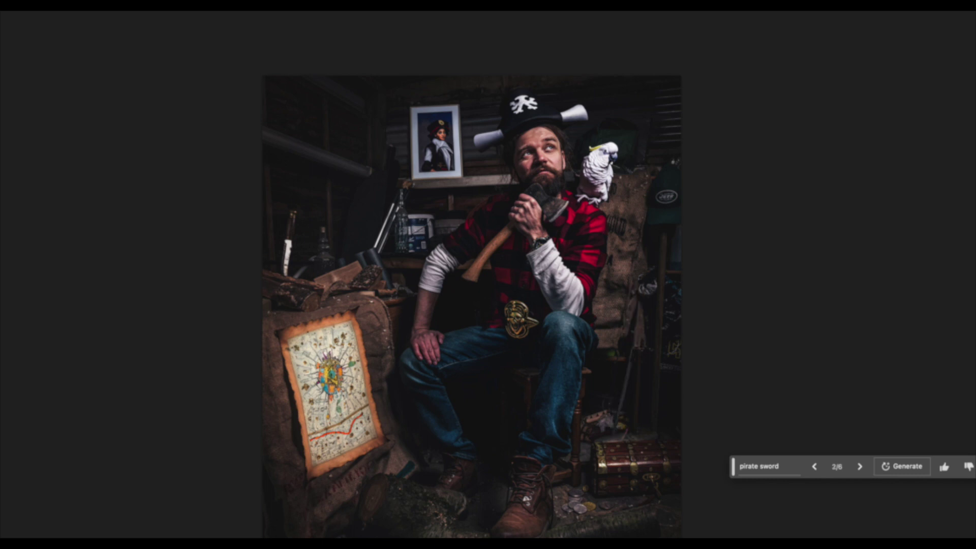
pyautogui.click(814, 466)
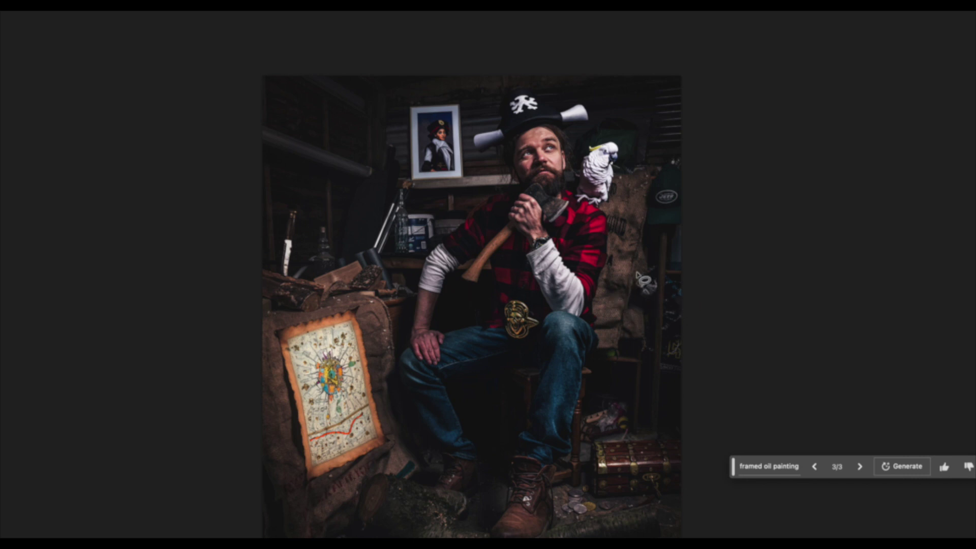
# Lasso a tall, wide area between the man's leg and the shelf above the chest, and run Generative Fill with "pirate sword".
pyautogui.moveTo(637, 268)
pyautogui.mouseDown()
pyautogui.moveTo(593, 361)
pyautogui.moveTo(593, 420)
pyautogui.moveTo(599, 435)
pyautogui.moveTo(651, 423)
pyautogui.mouseUp()
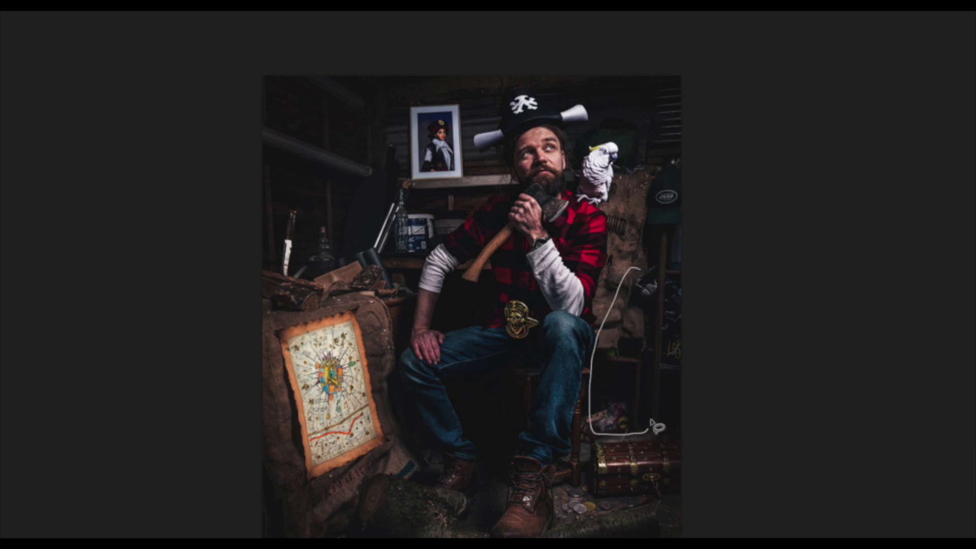
pyautogui.moveTo(664, 299); pyautogui.dragTo(663, 318)
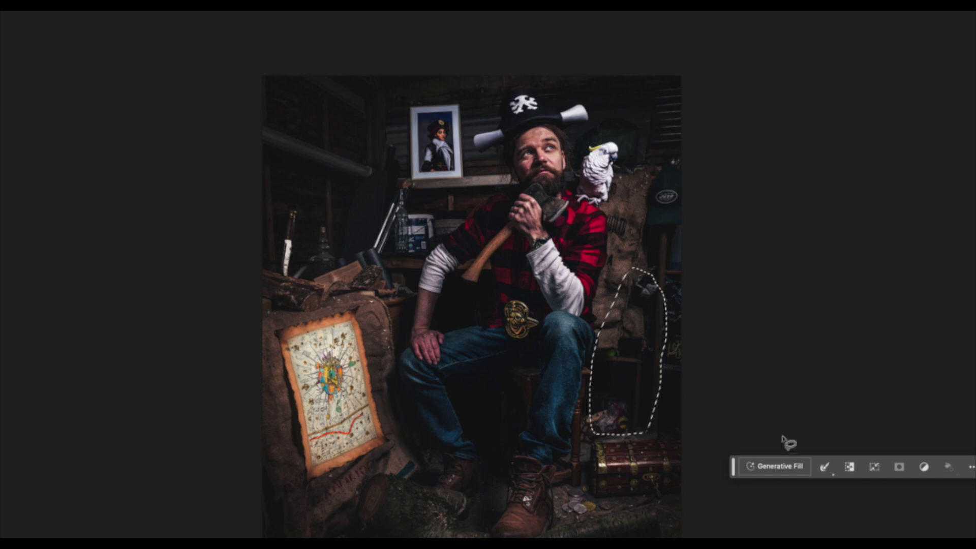
pyautogui.click(770, 465)
pyautogui.write('pirate sword')
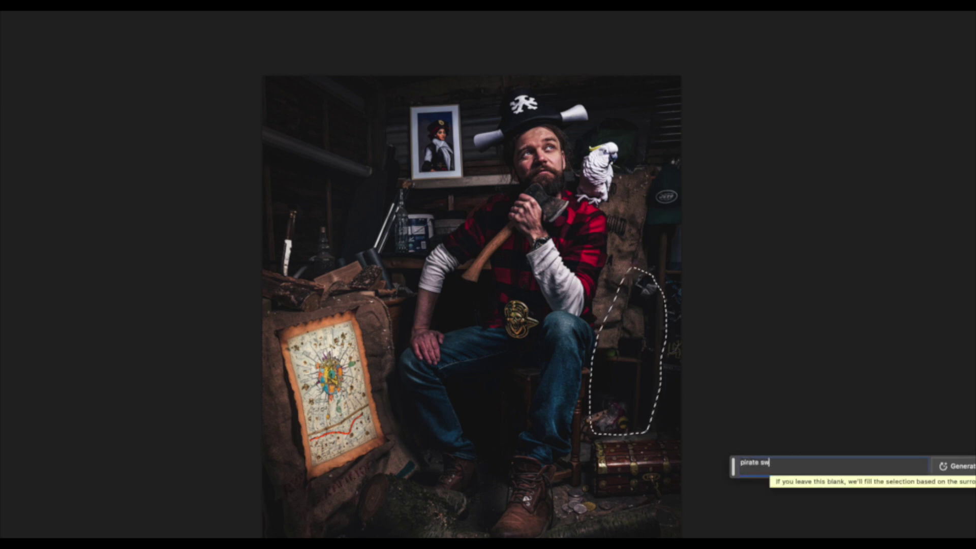
pyautogui.click(958, 466)
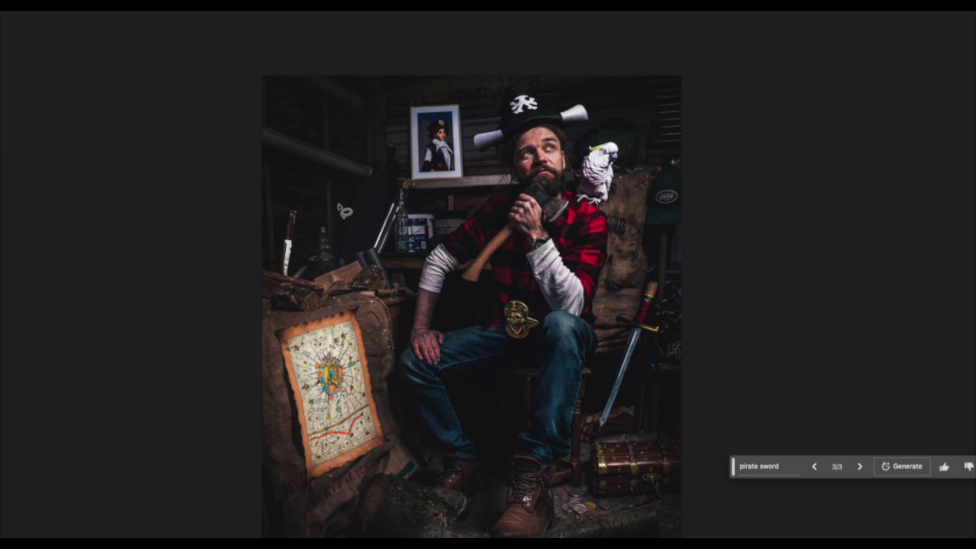
# Lasso a three-armed cactus shape above the treasure map, generate a "mexican cactus" in it, and compare the variations, keeping the first.
pyautogui.moveTo(328, 178)
pyautogui.mouseDown()
pyautogui.moveTo(319, 224)
pyautogui.moveTo(300, 186)
pyautogui.moveTo(300, 227)
pyautogui.moveTo(315, 241)
pyautogui.moveTo(314, 312)
pyautogui.moveTo(339, 302)
pyautogui.moveTo(350, 235)
pyautogui.mouseUp()
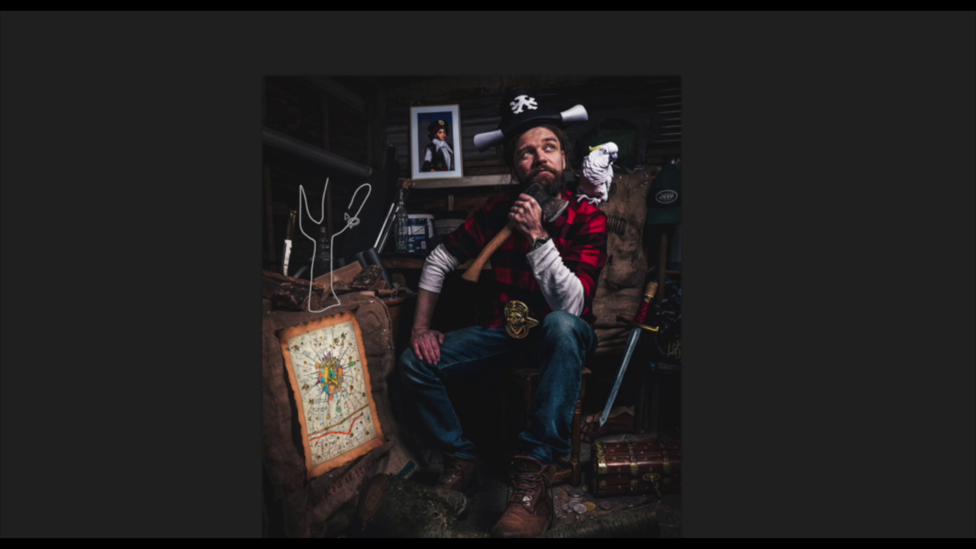
pyautogui.moveTo(329, 194); pyautogui.dragTo(329, 194)
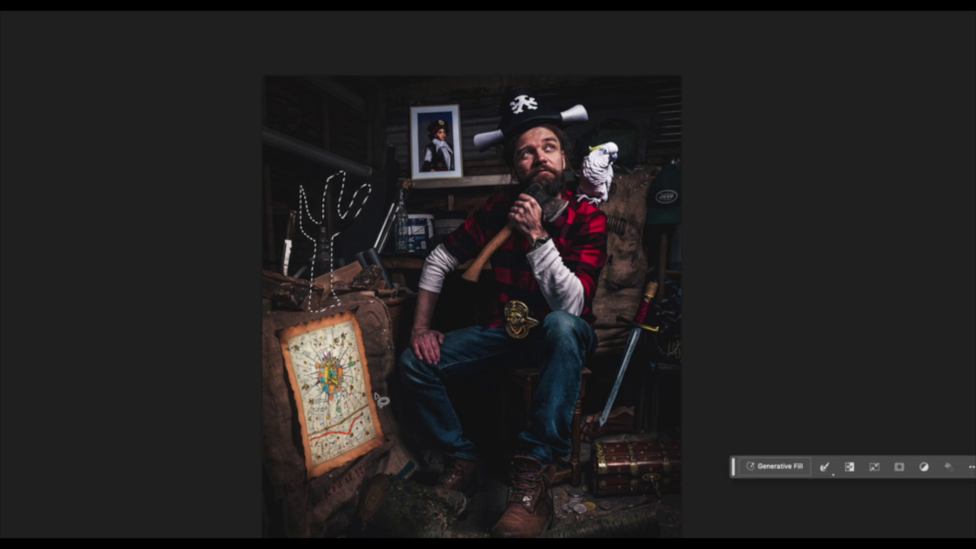
pyautogui.click(769, 468)
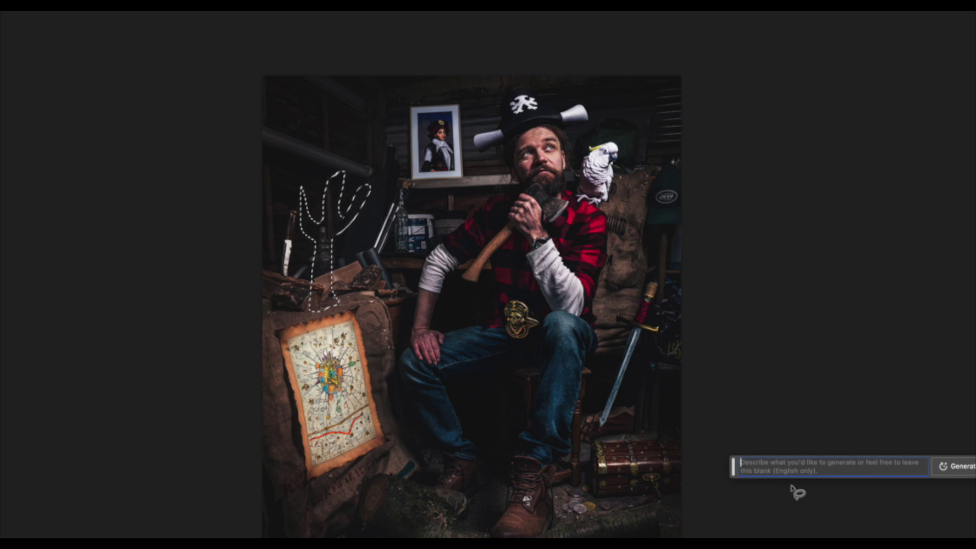
pyautogui.write('mexican cactus')
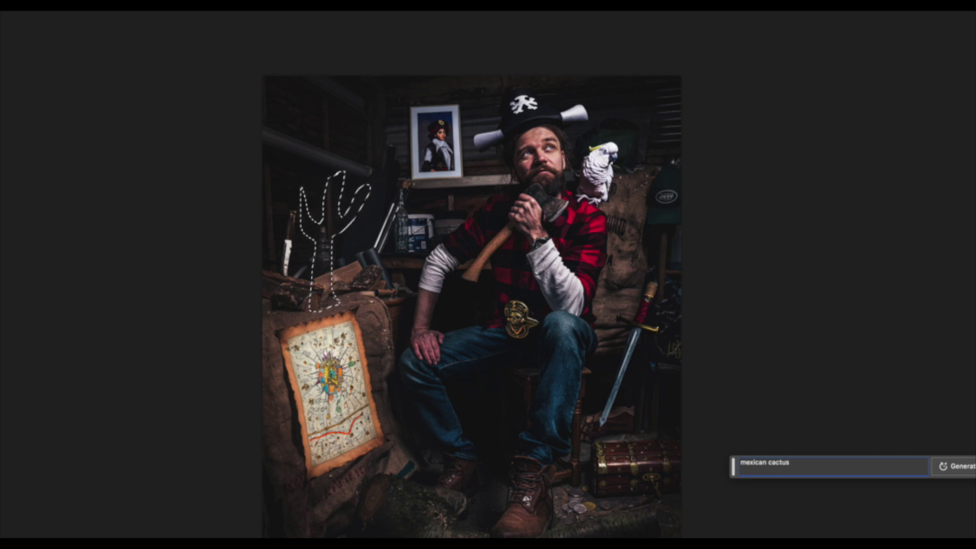
pyautogui.click(944, 470)
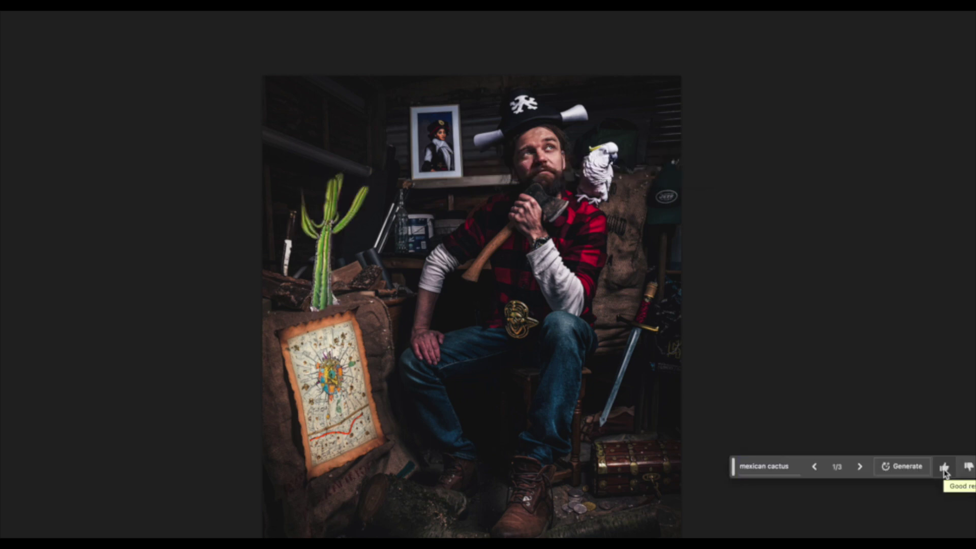
pyautogui.click(860, 466)
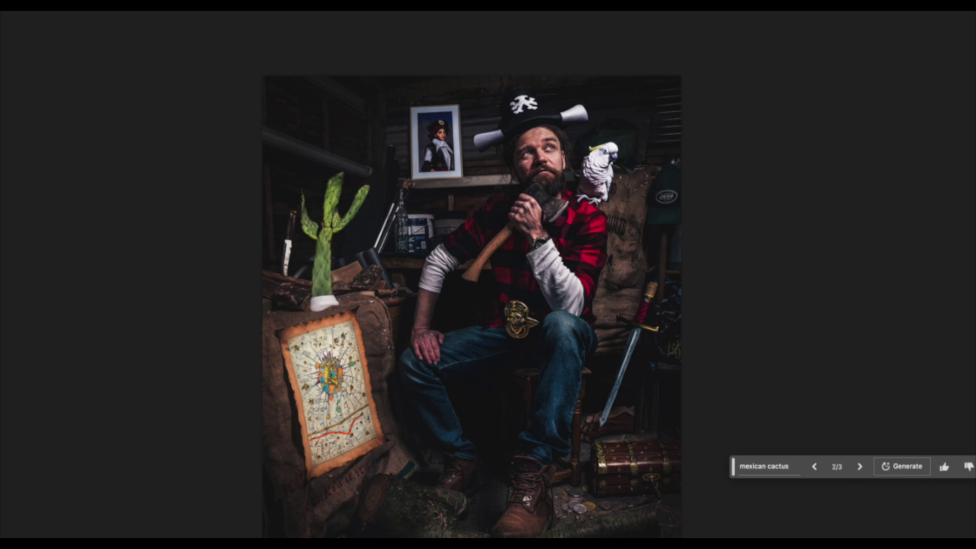
pyautogui.click(860, 466)
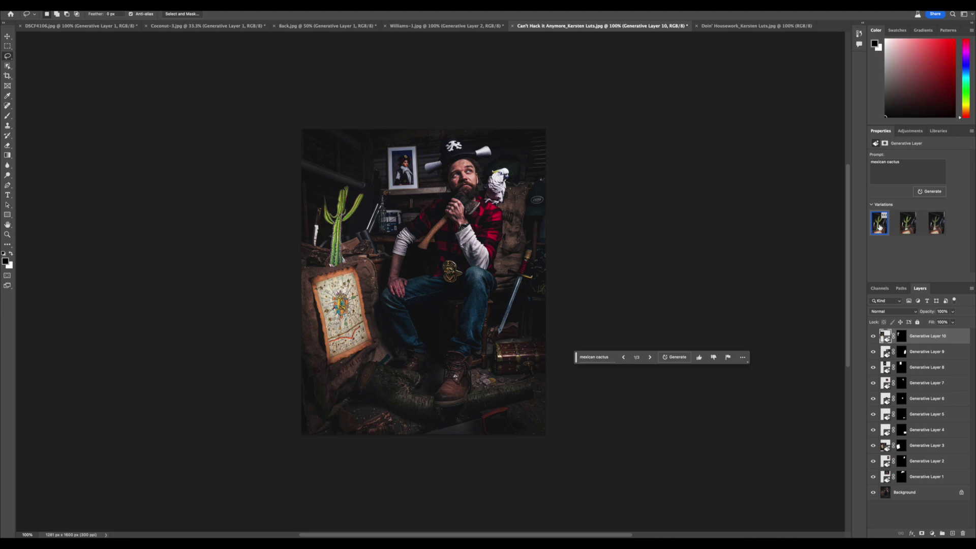
# Examine the finished pirate scene up close, from the hat and parrot down to the chest, coins and boots.
pyautogui.hotkey('ctrl', '+')
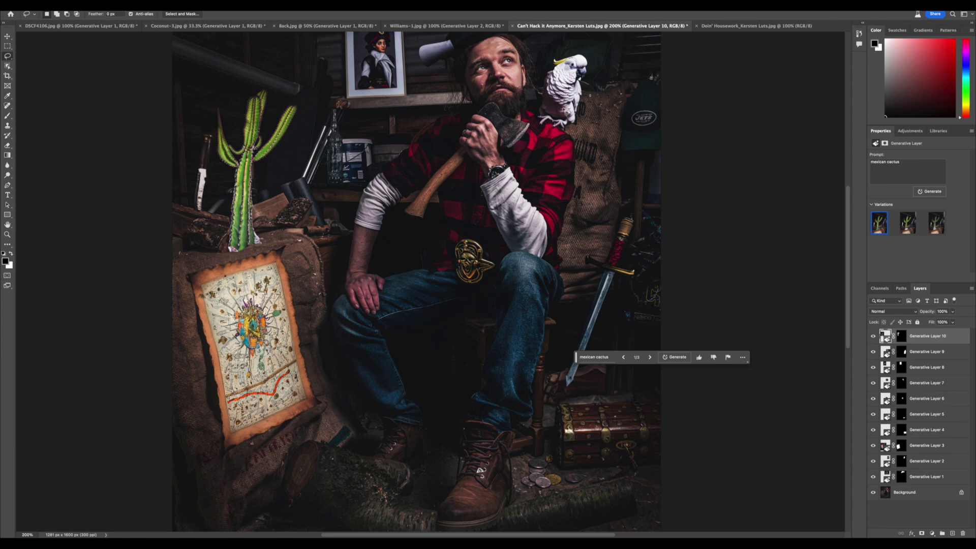
pyautogui.scroll(2, 551, 115)
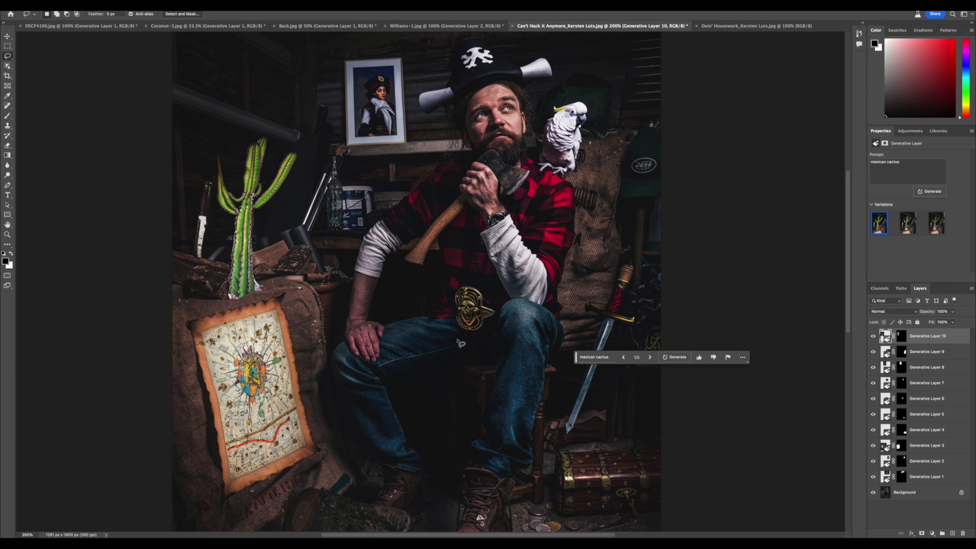
pyautogui.scroll(-3, 417, 367)
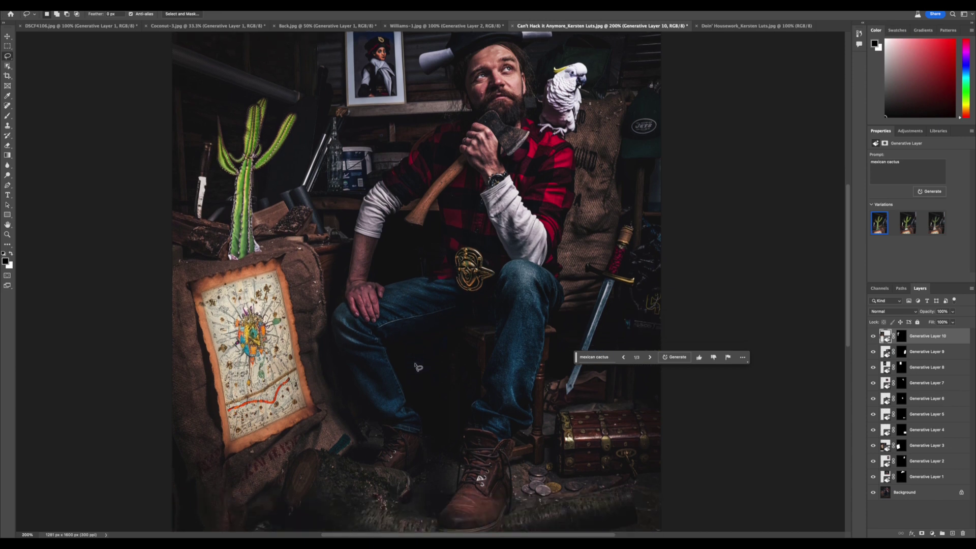
pyautogui.scroll(-2, 417, 367)
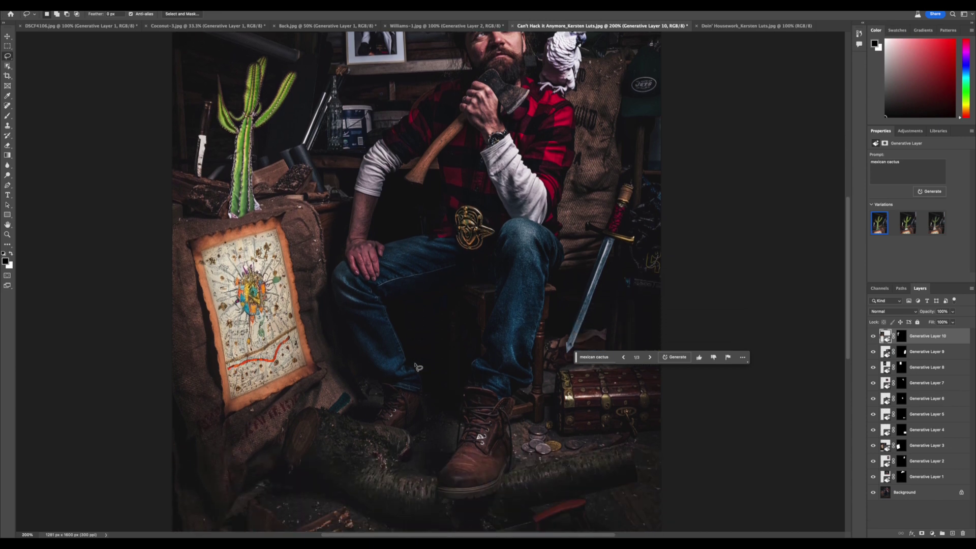
pyautogui.scroll(-3, 418, 367)
pyautogui.scroll(5, 418, 367)
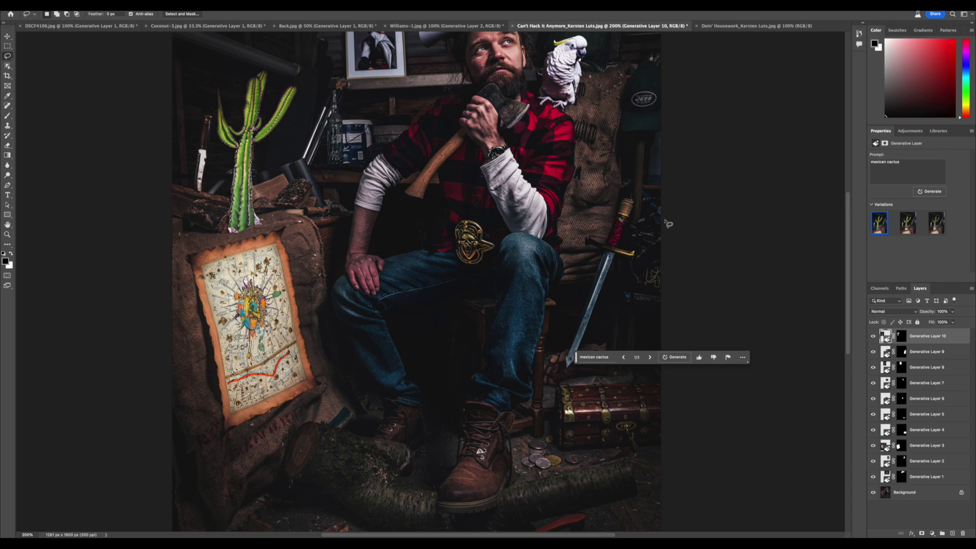
pyautogui.scroll(1, 587, 234)
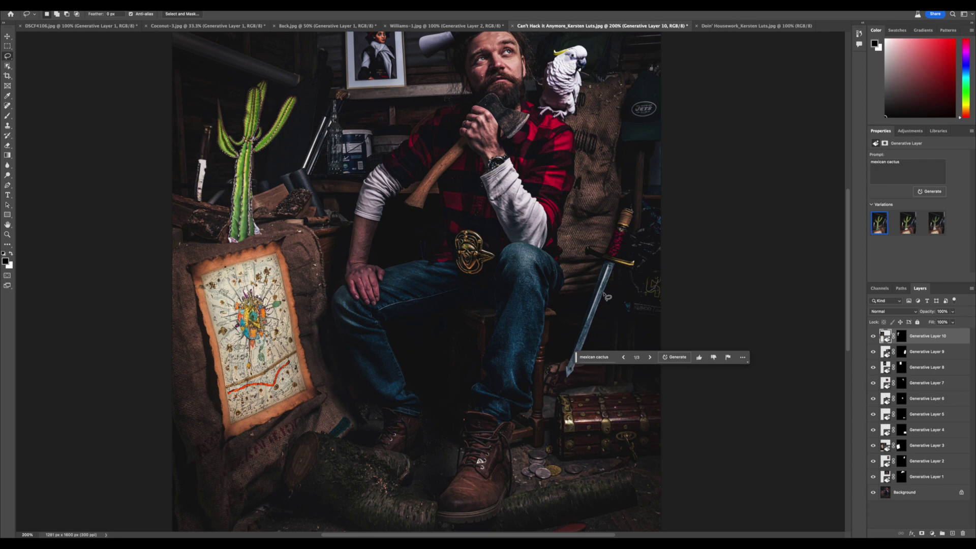
pyautogui.hotkey('ctrl', '-')
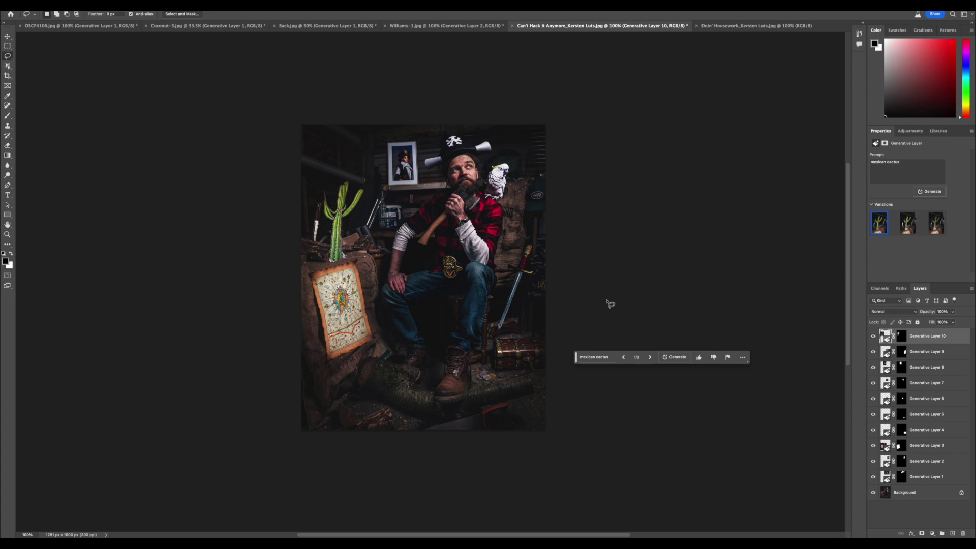
# In the Doin' Housework image, lasso a rounded area on the carpet in front of the sofa and run Generative Fill with "raccoon".
pyautogui.click(723, 28)
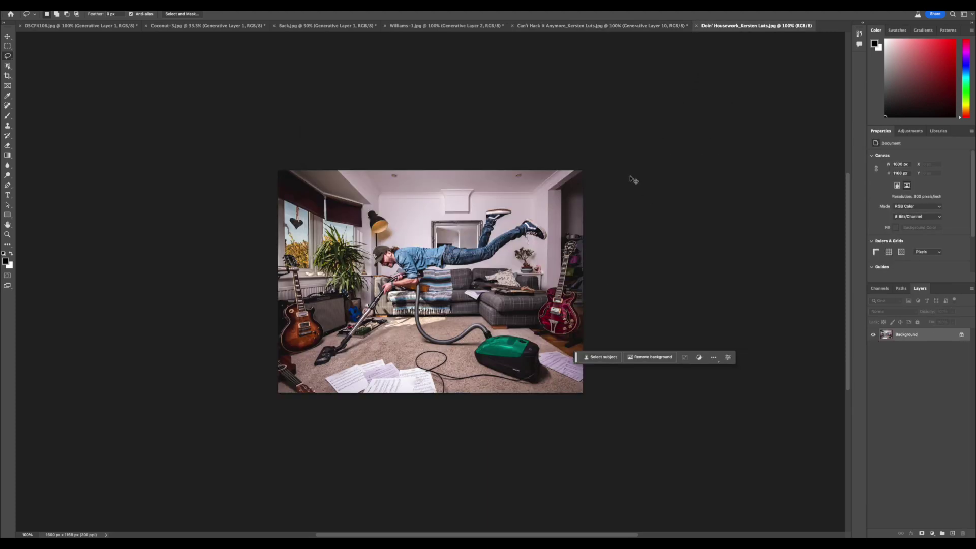
pyautogui.hotkey('ctrl', '+')
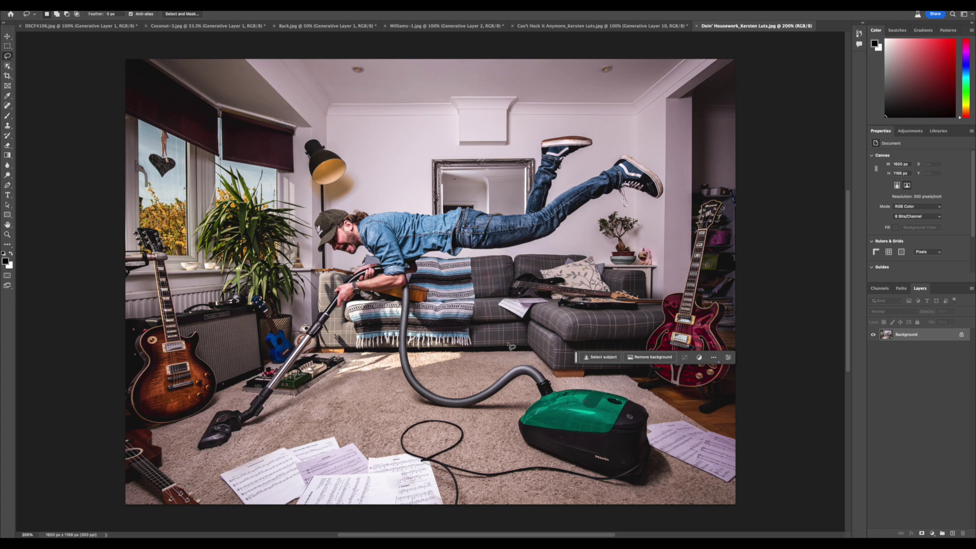
pyautogui.moveTo(521, 325)
pyautogui.mouseDown()
pyautogui.moveTo(462, 324)
pyautogui.moveTo(451, 363)
pyautogui.moveTo(473, 375)
pyautogui.moveTo(503, 366)
pyautogui.moveTo(528, 339)
pyautogui.mouseUp()
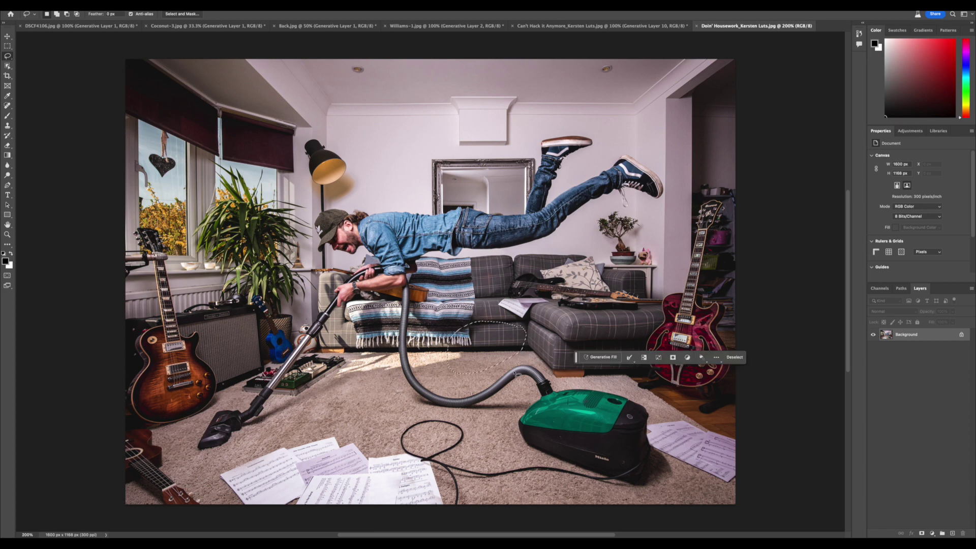
pyautogui.click(600, 361)
pyautogui.write('raco')
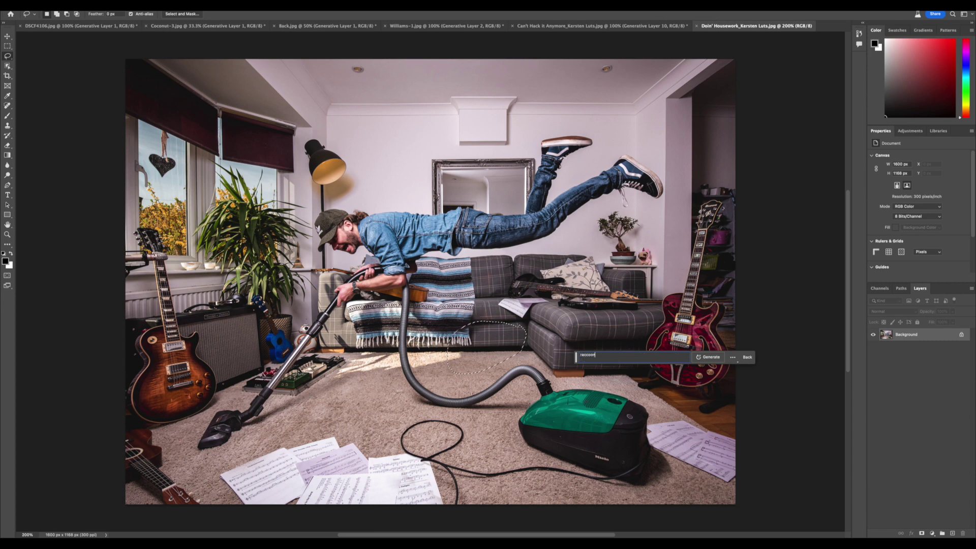
pyautogui.press('Return')
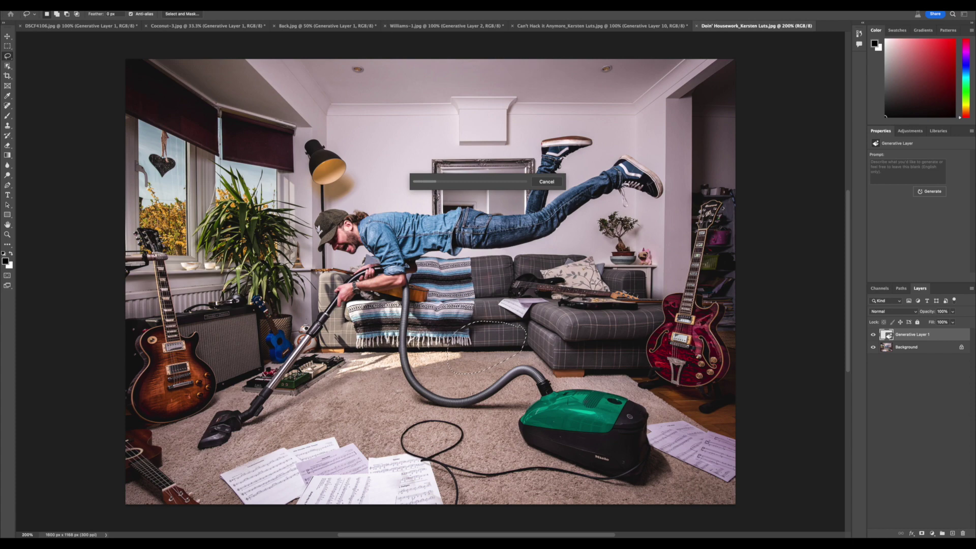